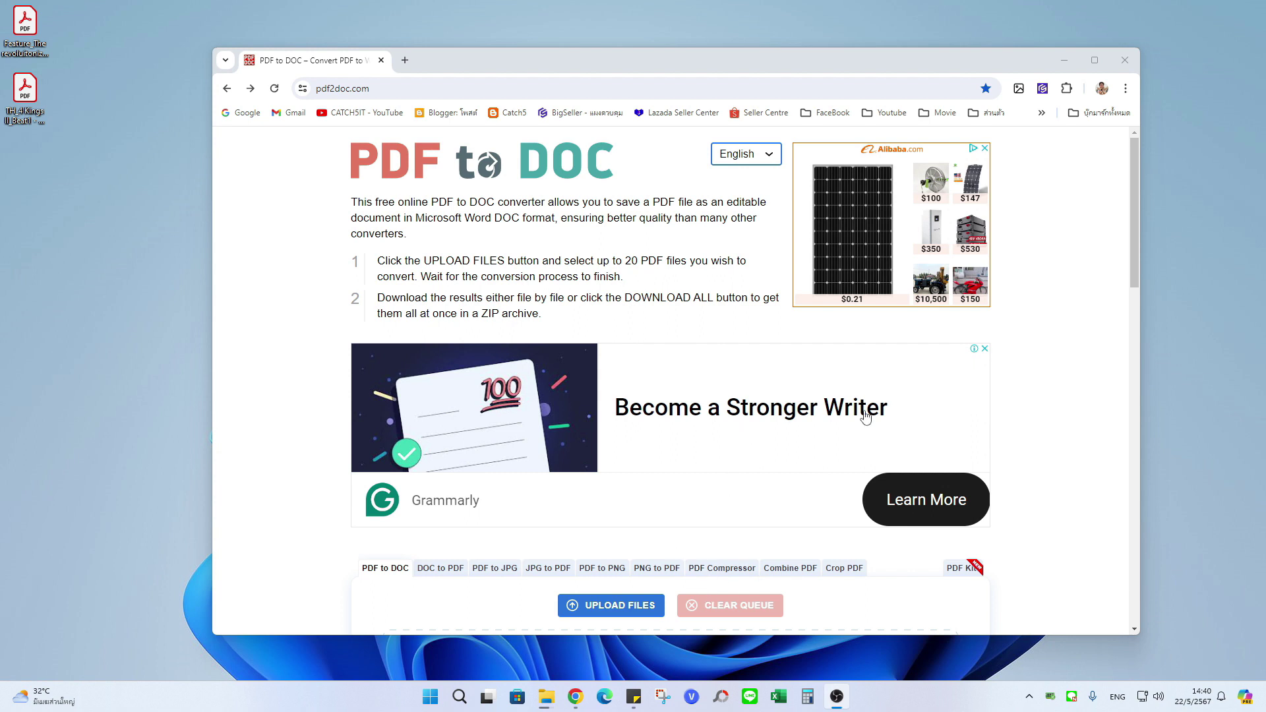
# Step: Scroll down to the PDF to DOC upload area with the UPLOAD FILES button and empty drop zone
pyautogui.scroll(-2, 602, 383)
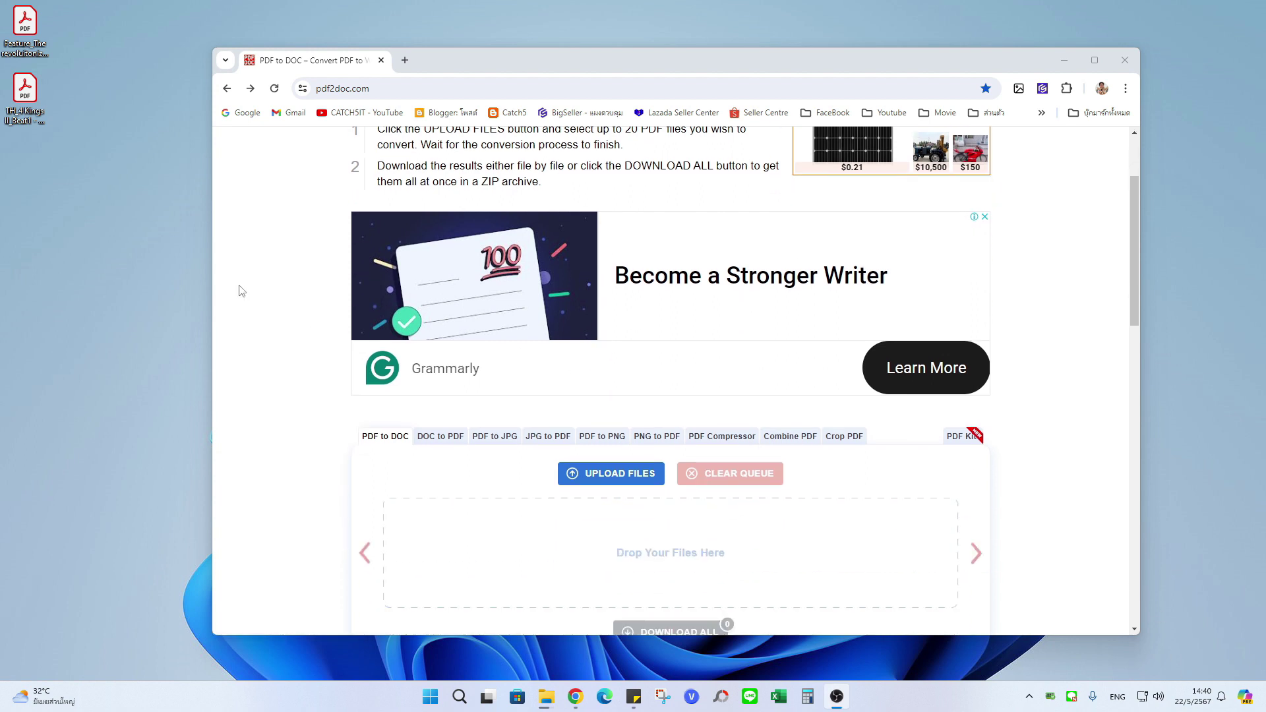
pyautogui.doubleClick(20, 95)
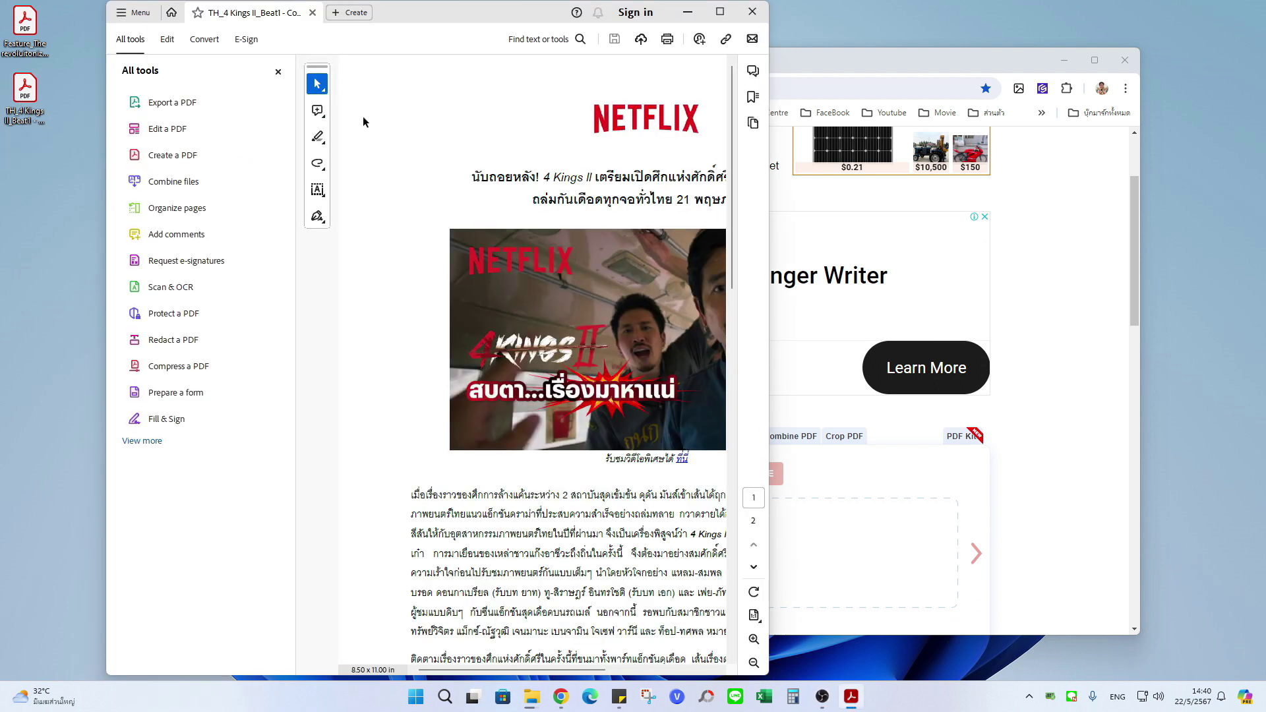
pyautogui.click(277, 71)
pyautogui.scroll(-2, 466, 238)
pyautogui.scroll(1, 510, 352)
pyautogui.scroll(-1, 711, 438)
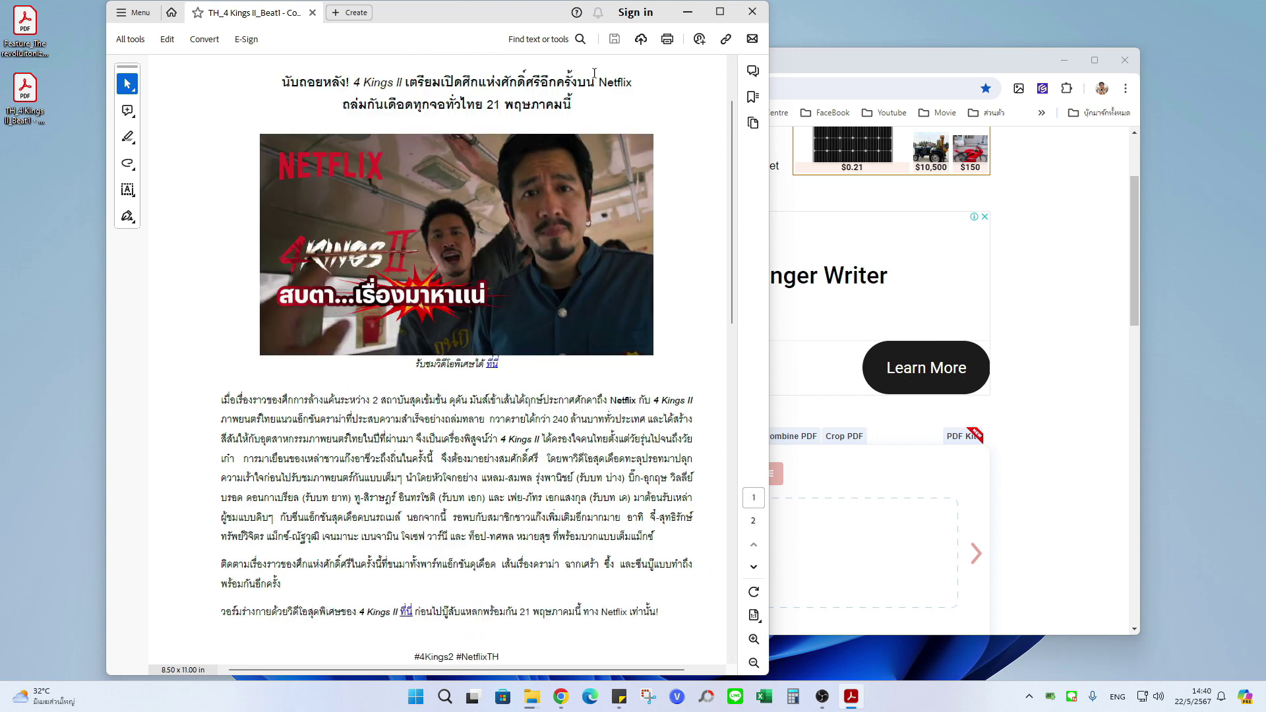
pyautogui.click(753, 11)
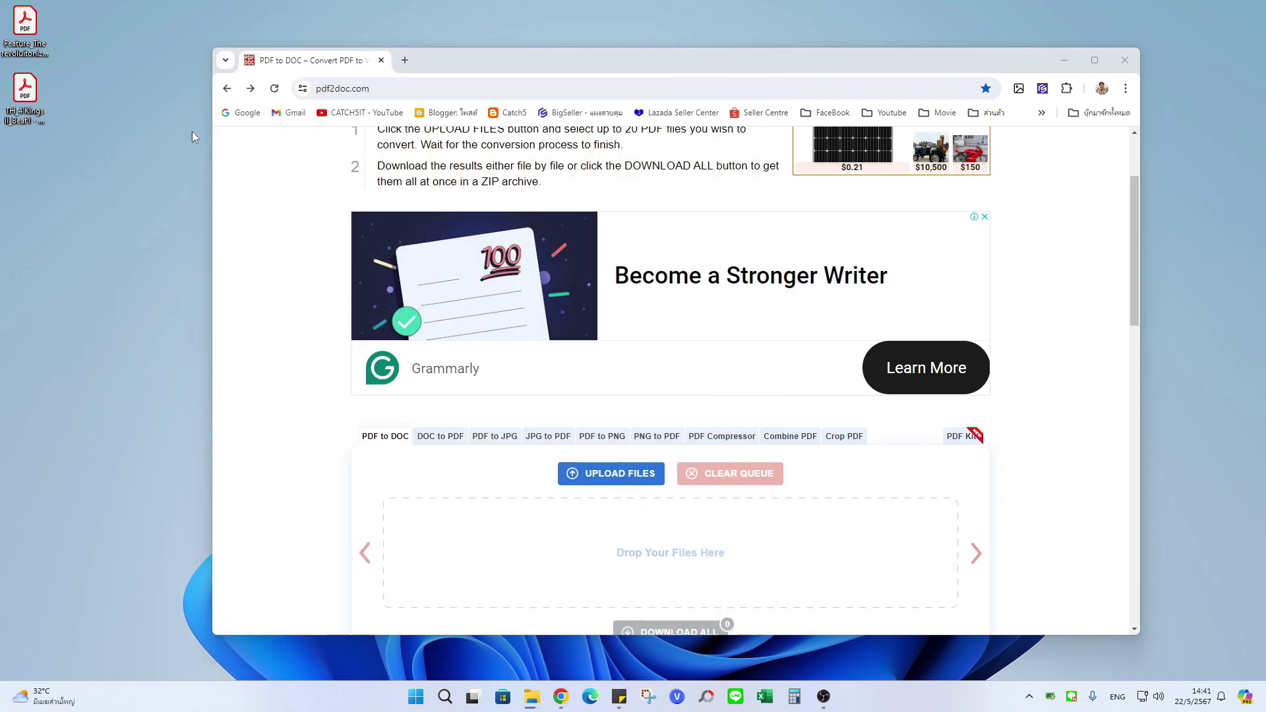
# Step: Convert the TH_4 Kings II_Beat1 PDF, save the .doc to Downloads, and open it
pyautogui.moveTo(25, 89); pyautogui.dragTo(560, 520)
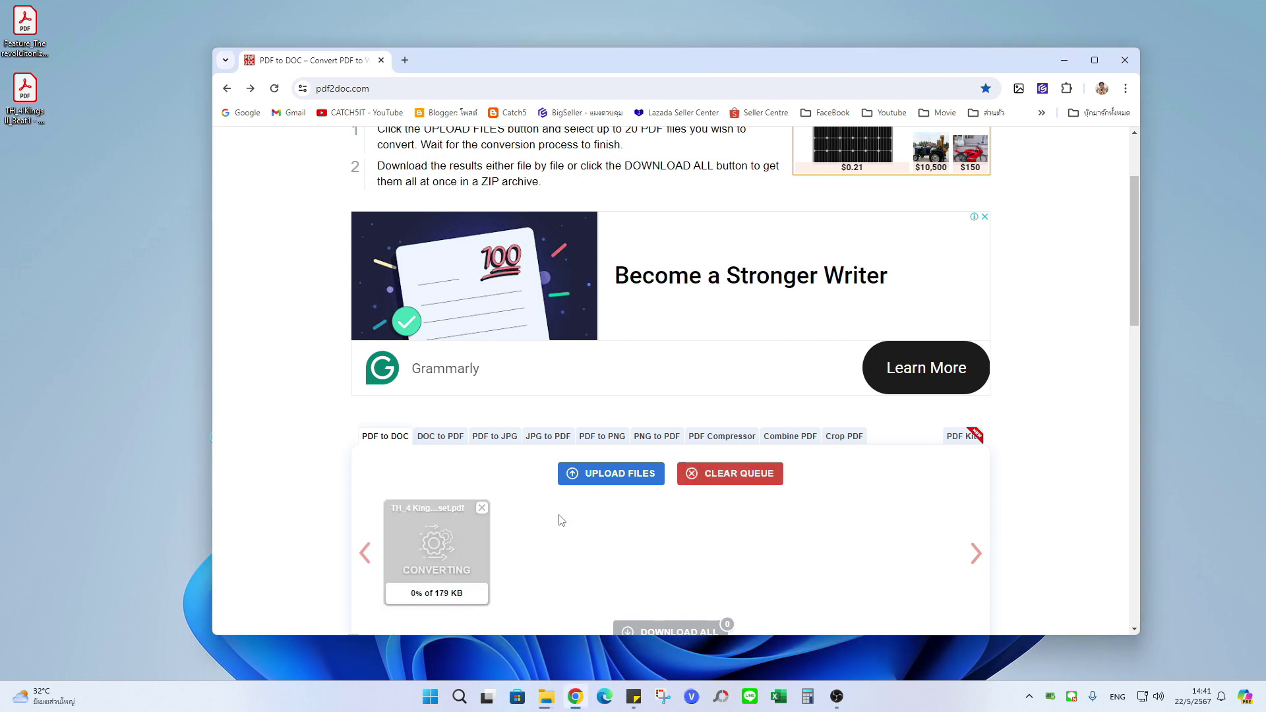
pyautogui.scroll(-1, 561, 520)
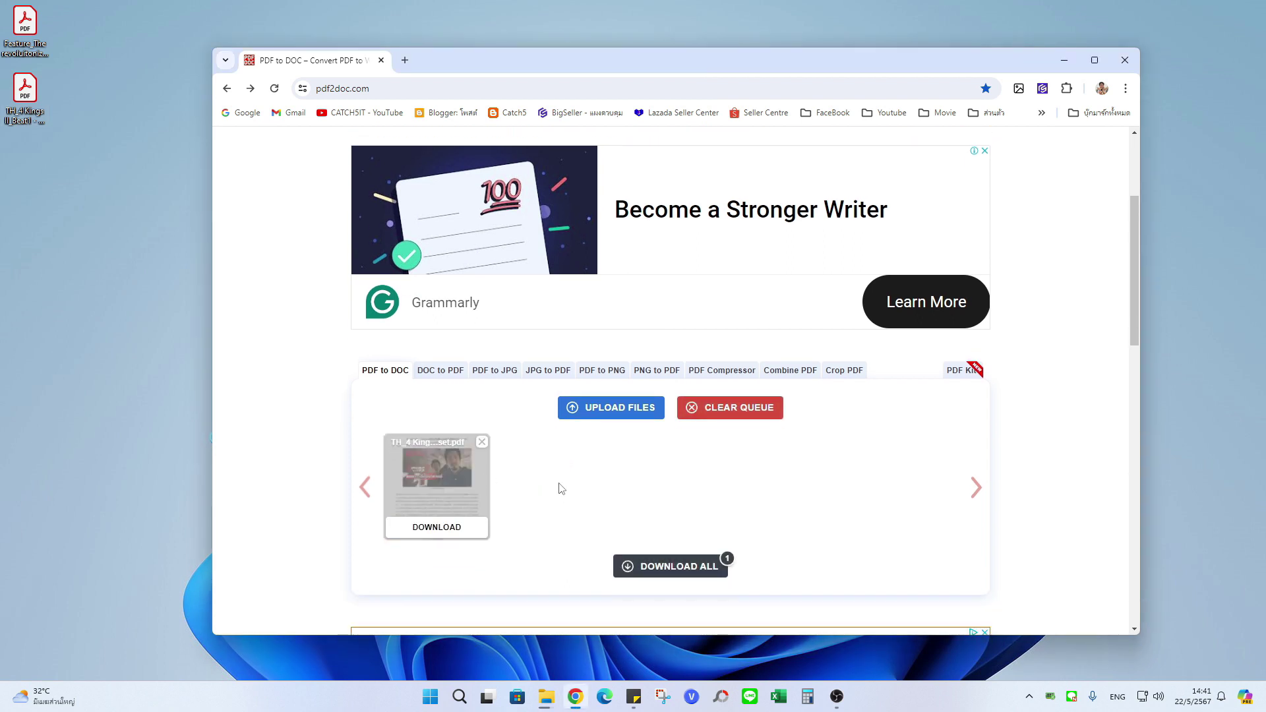
pyautogui.click(446, 533)
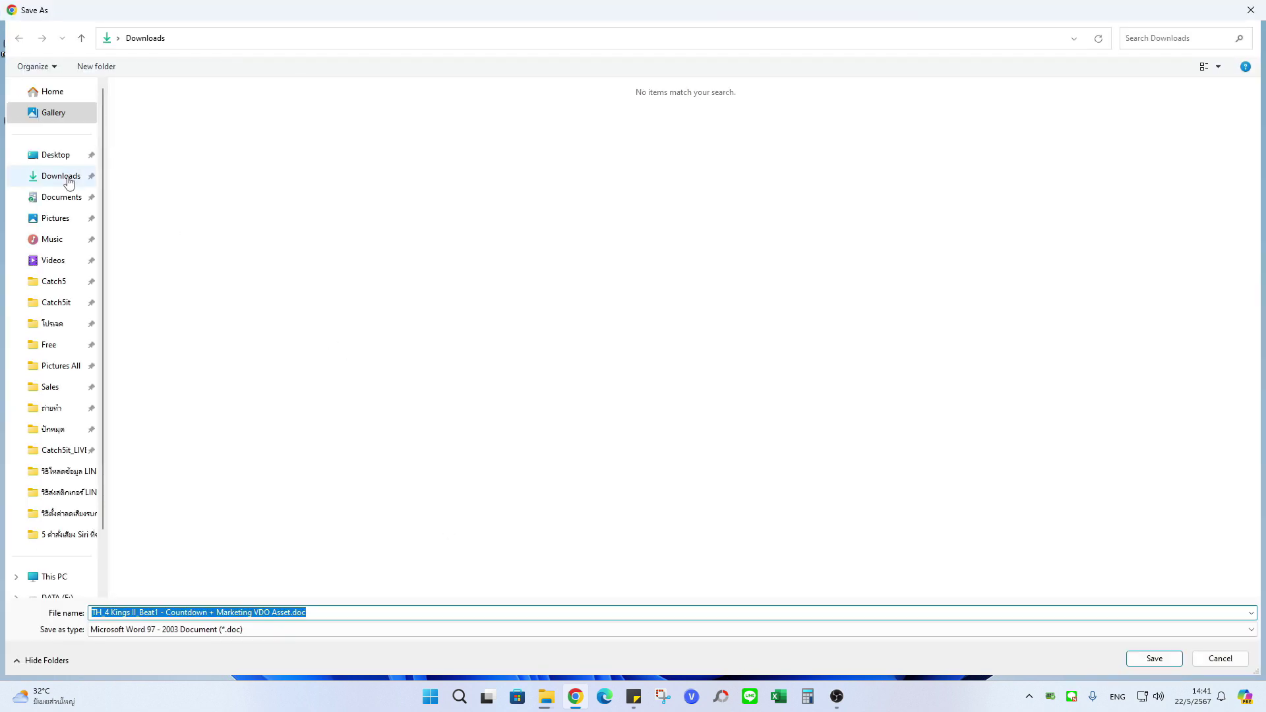
pyautogui.click(66, 176)
pyautogui.click(1154, 658)
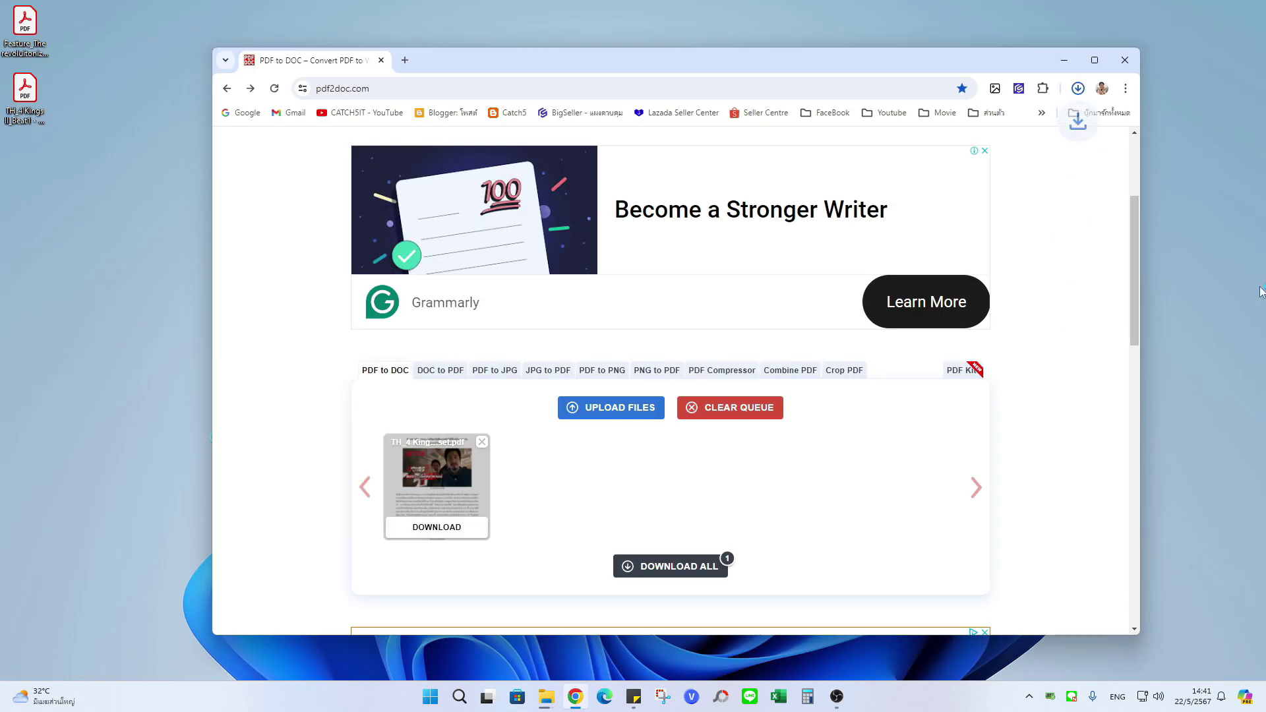
pyautogui.click(1032, 126)
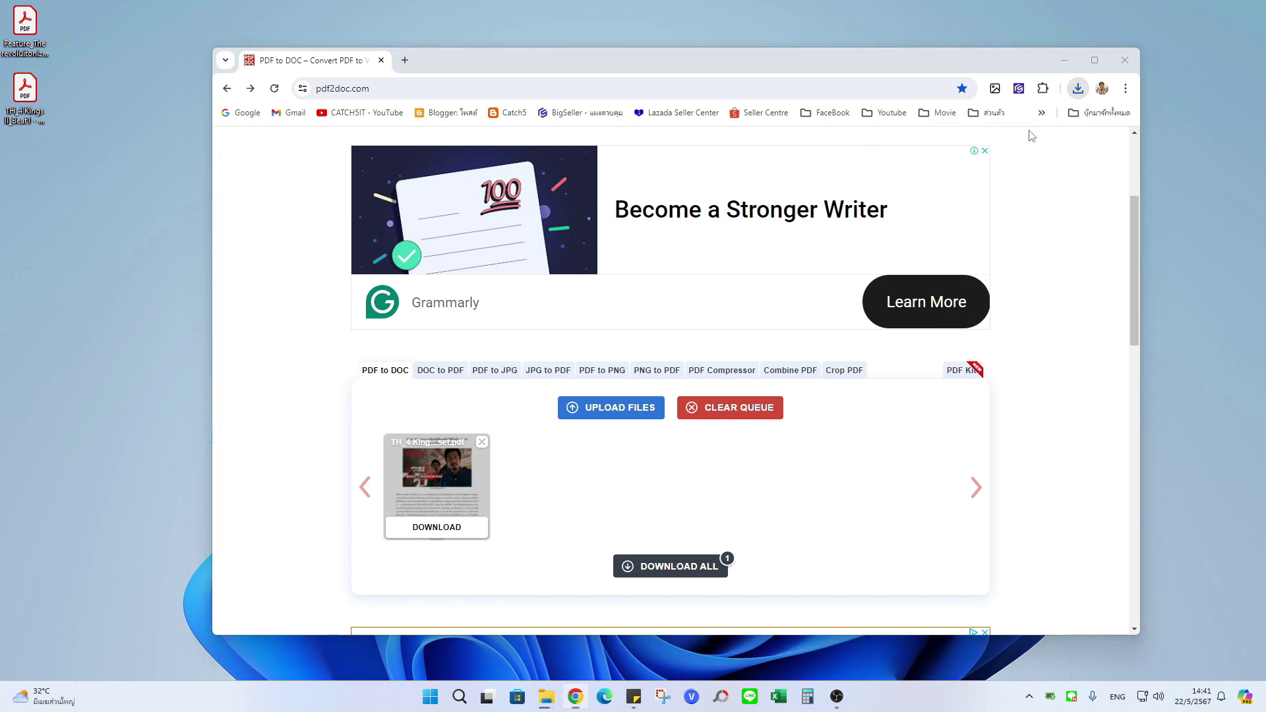
# Step: Scroll through the converted 4 Kings II document, zooming to 120% to check its Thai text
pyautogui.scroll(-2, 859, 269)
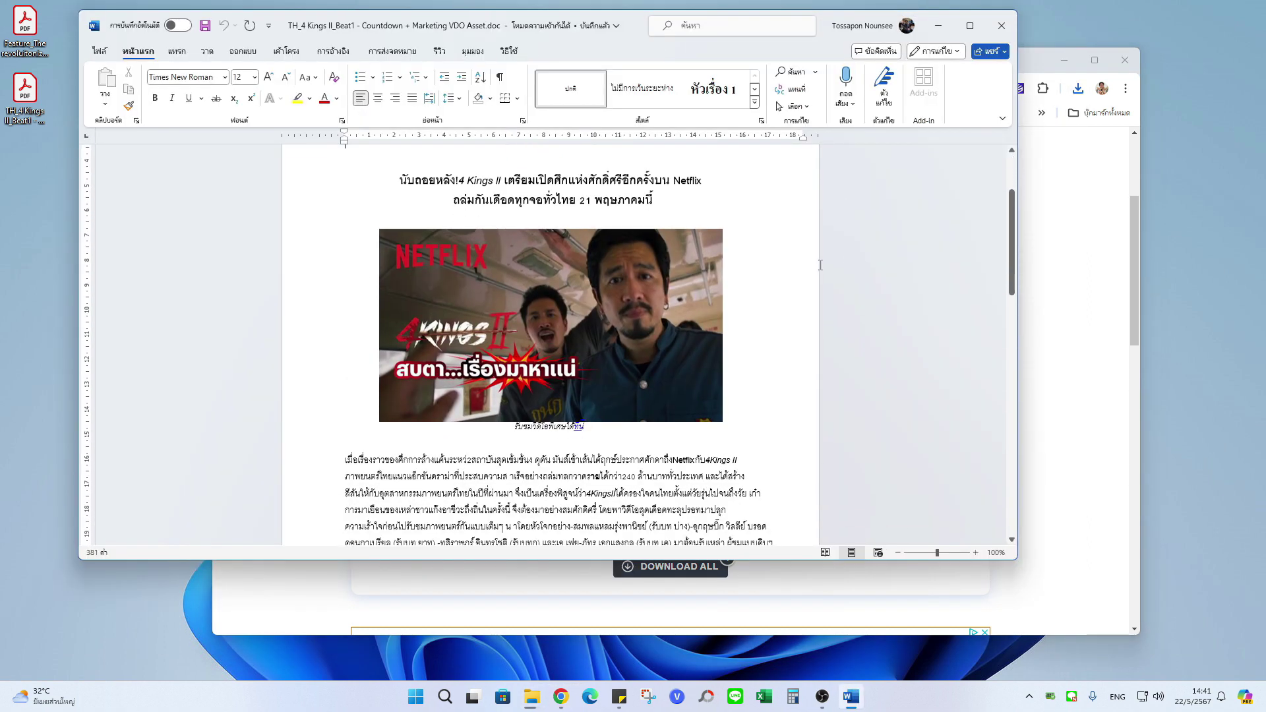
pyautogui.scroll(-3, 831, 267)
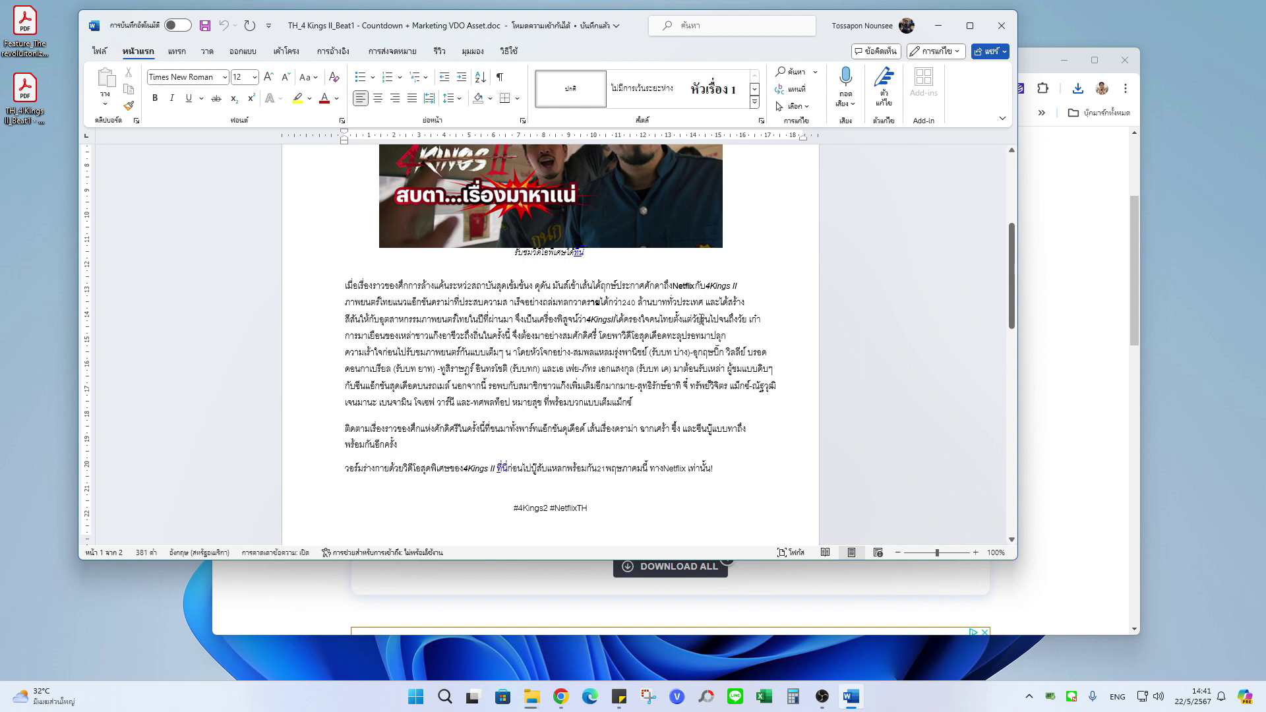
pyautogui.click(975, 553)
pyautogui.click(976, 552)
pyautogui.click(680, 373)
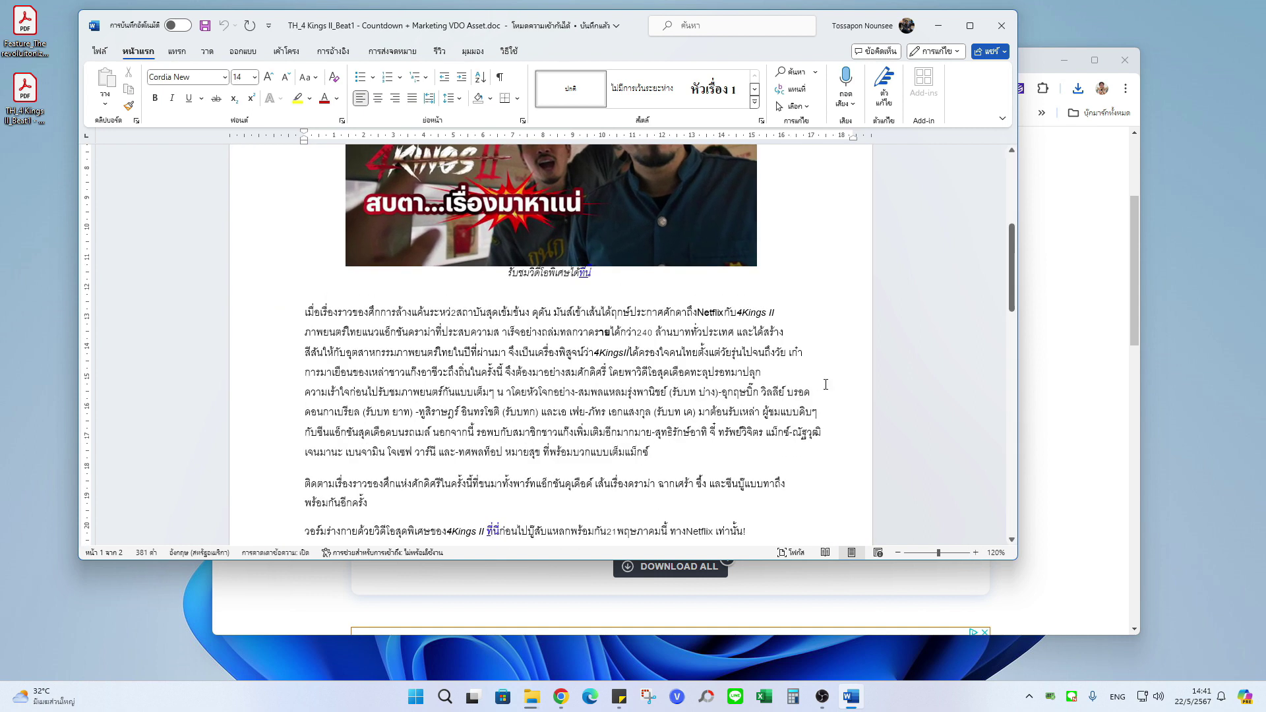
pyautogui.scroll(-4, 822, 385)
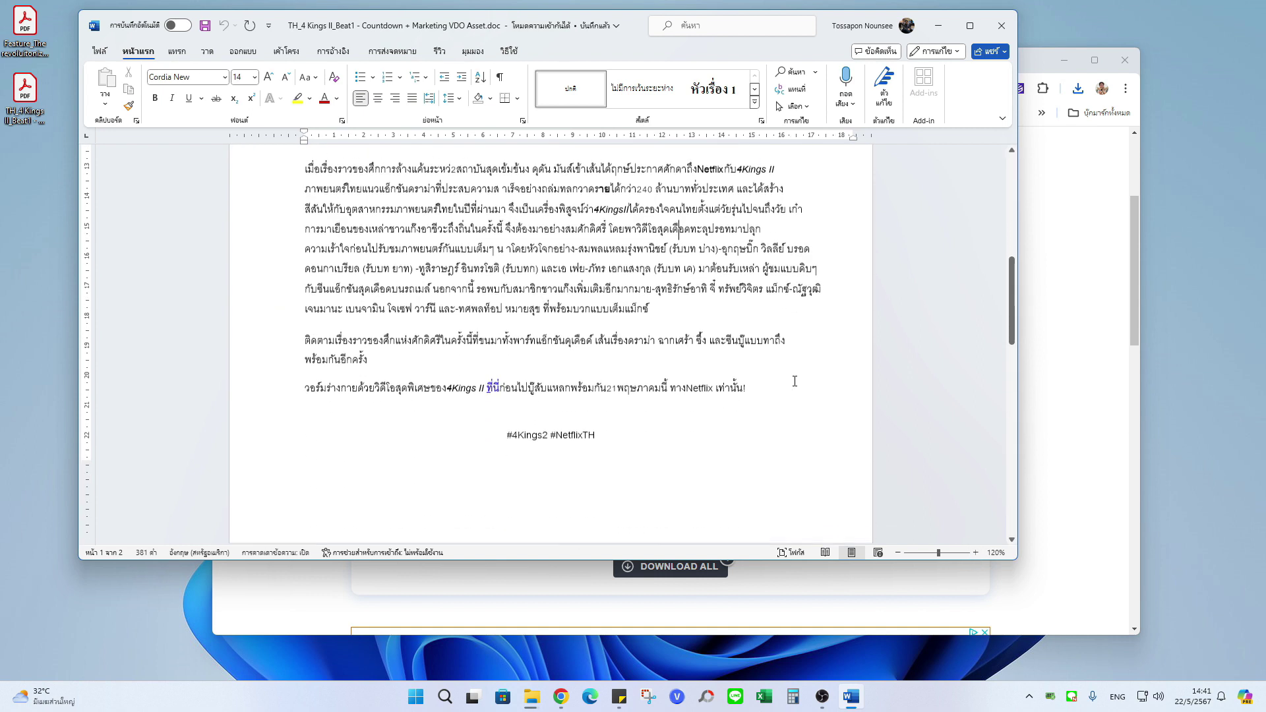
pyautogui.scroll(2, 805, 381)
# Step: Close the 4 Kings II document and upload the Feature database PDF from the desktop
pyautogui.click(1001, 25)
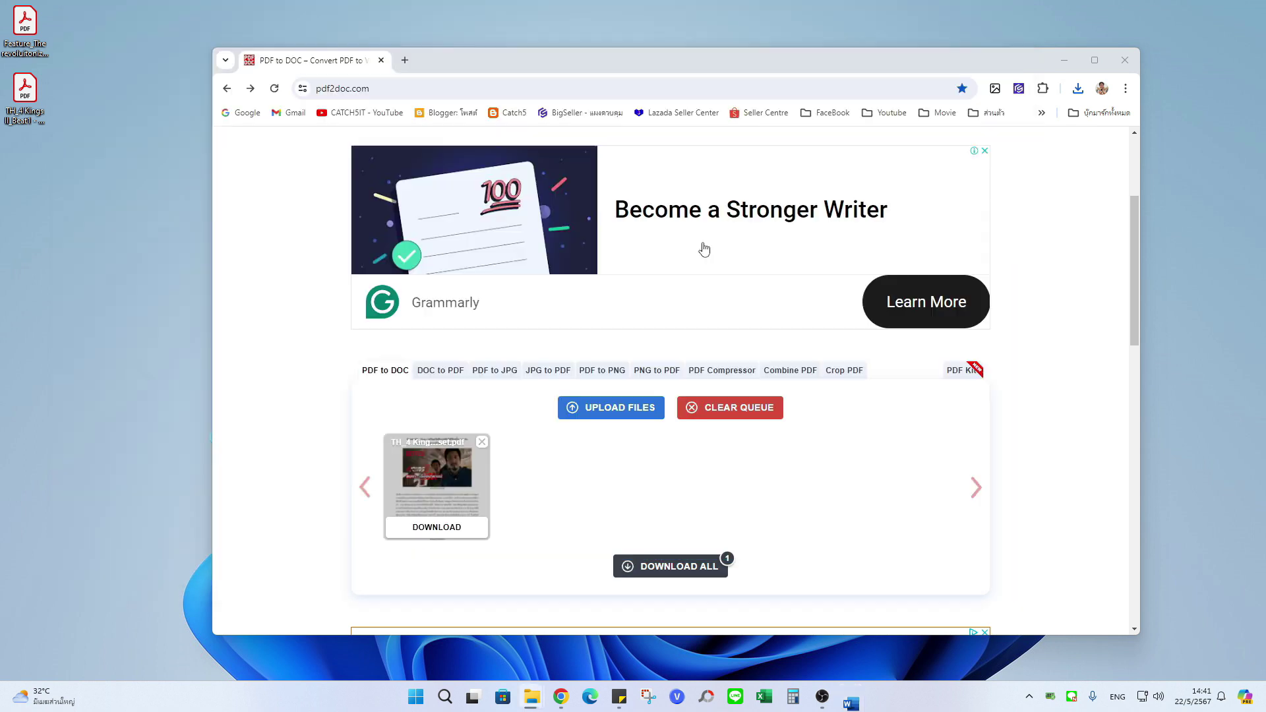
pyautogui.scroll(-2, 547, 326)
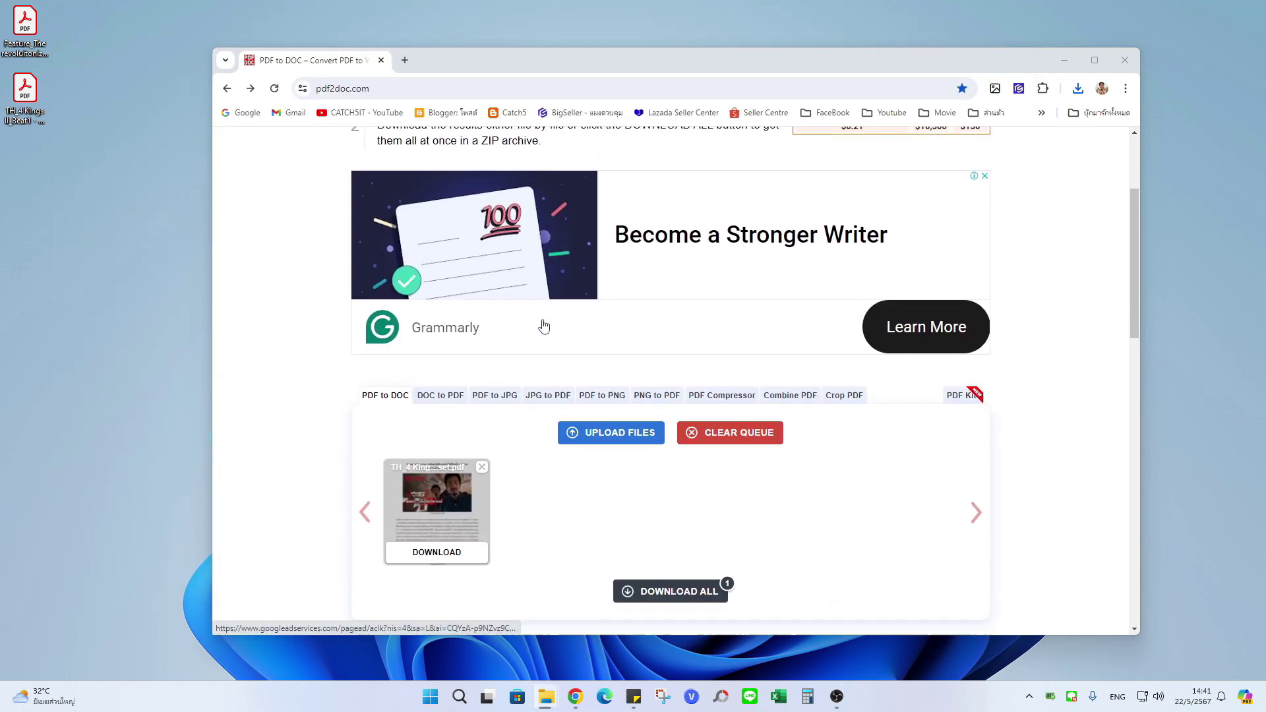
pyautogui.click(626, 413)
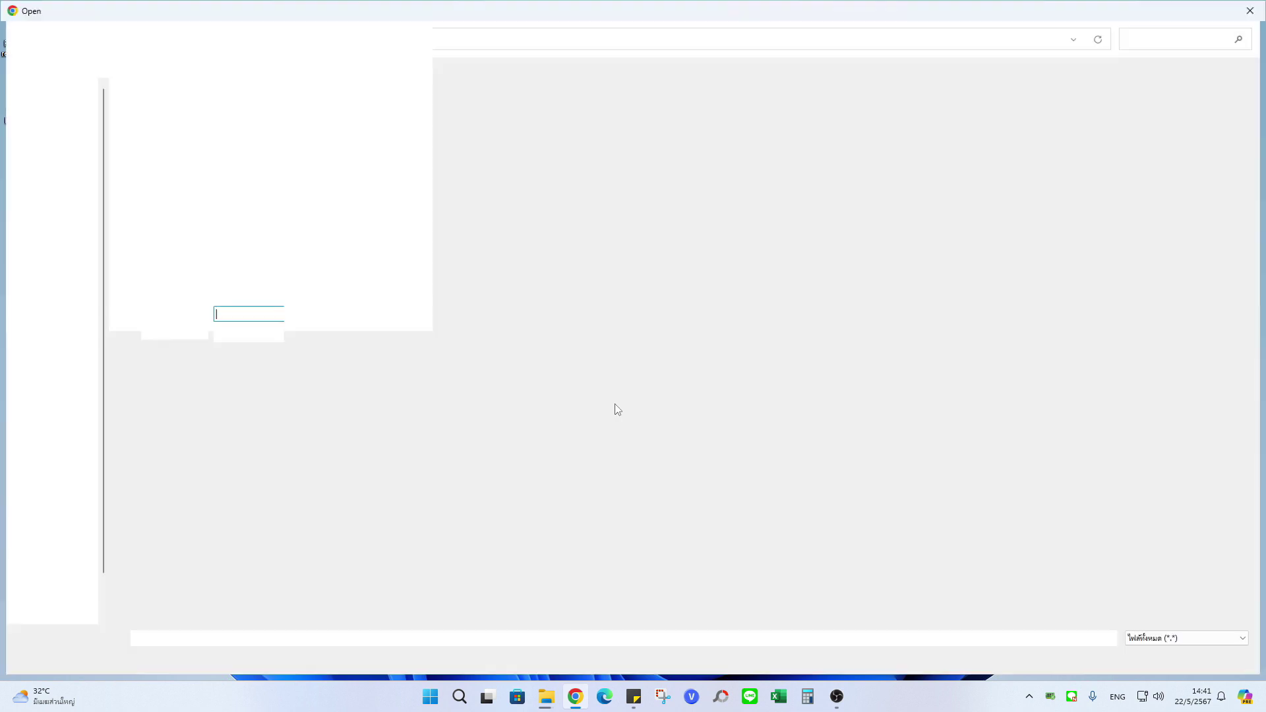
pyautogui.click(198, 209)
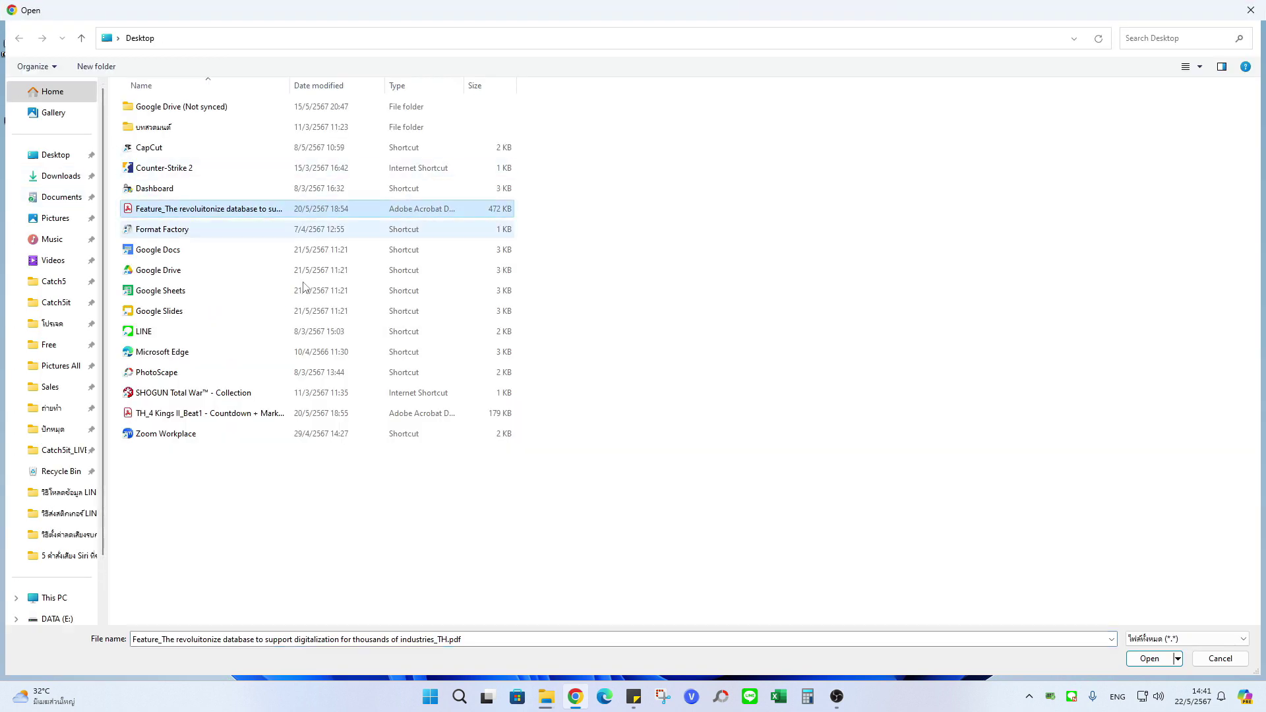
pyautogui.click(1149, 658)
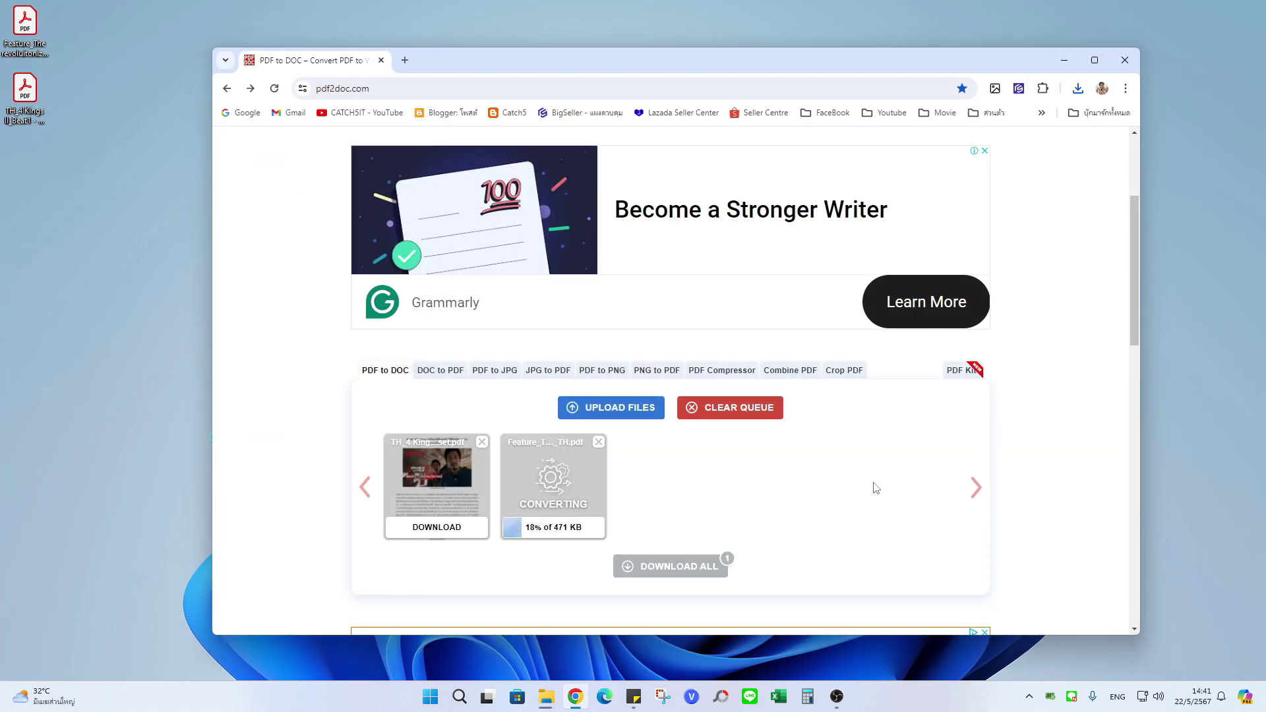
pyautogui.scroll(2, 876, 488)
pyautogui.scroll(1, 840, 466)
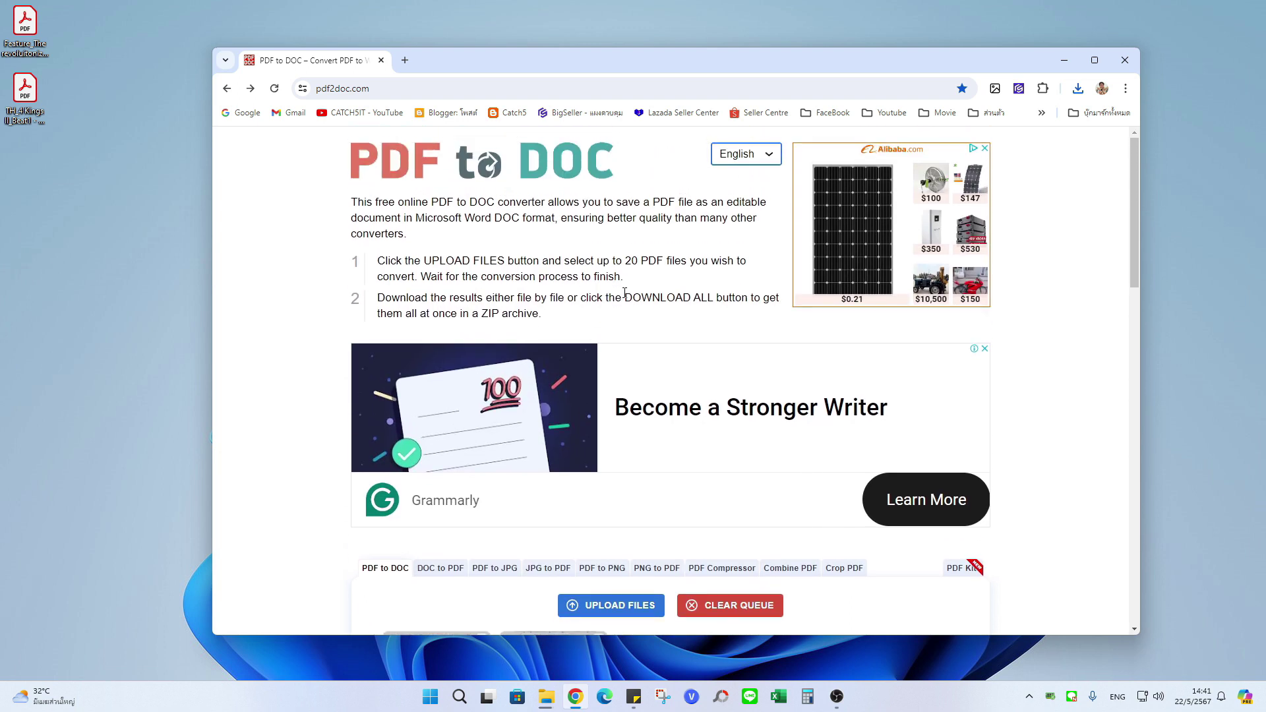
pyautogui.scroll(-4, 651, 288)
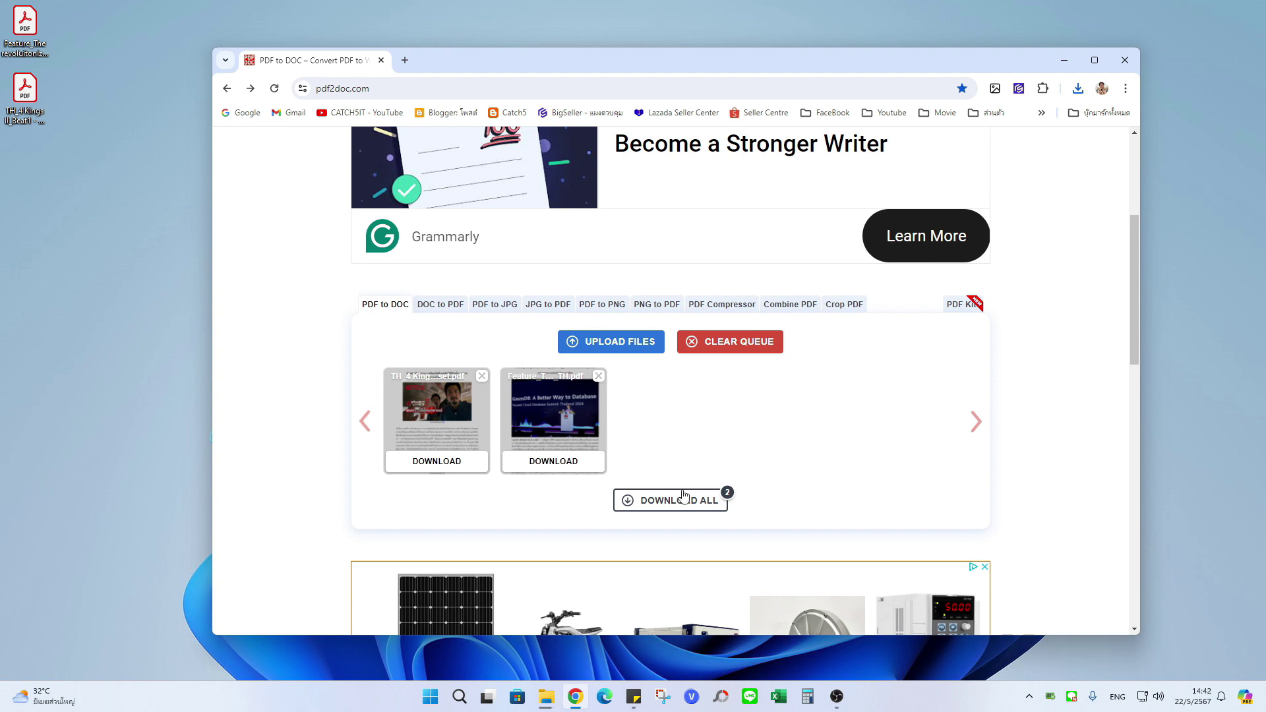
# Step: Save both converted files as pdf2doc.zip in Downloads and show it in its folder
pyautogui.click(683, 493)
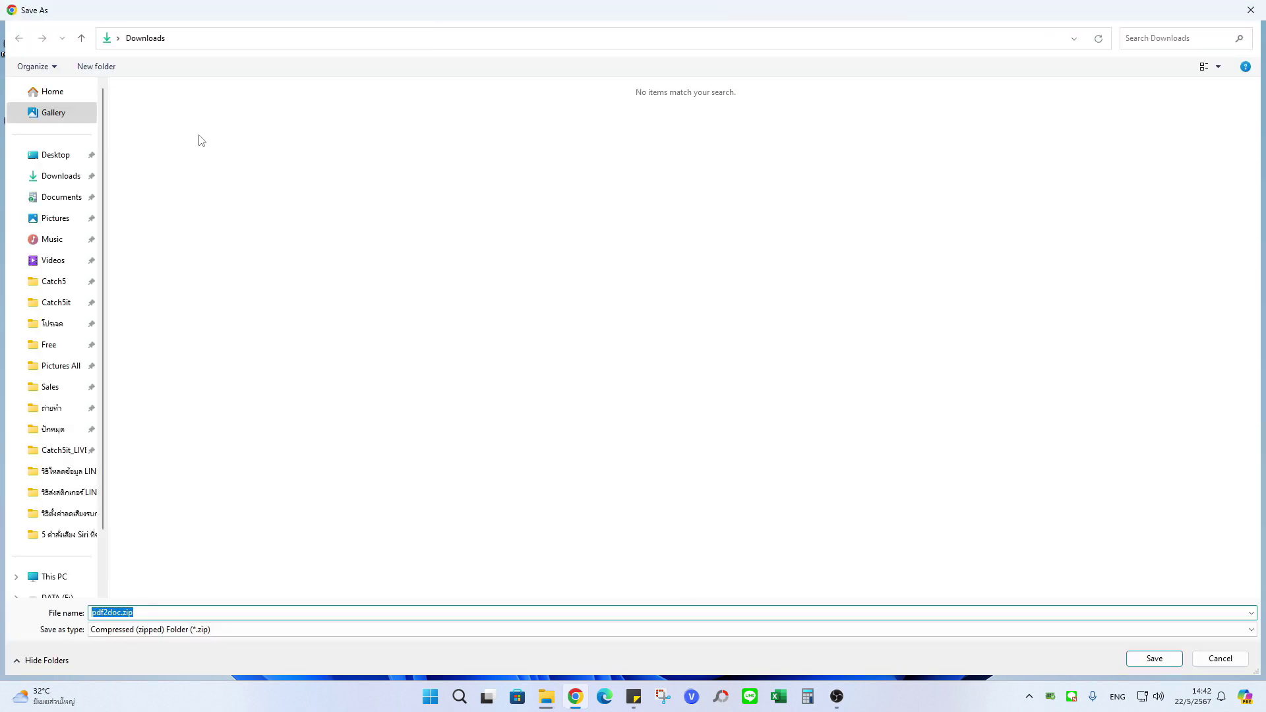
pyautogui.click(1159, 663)
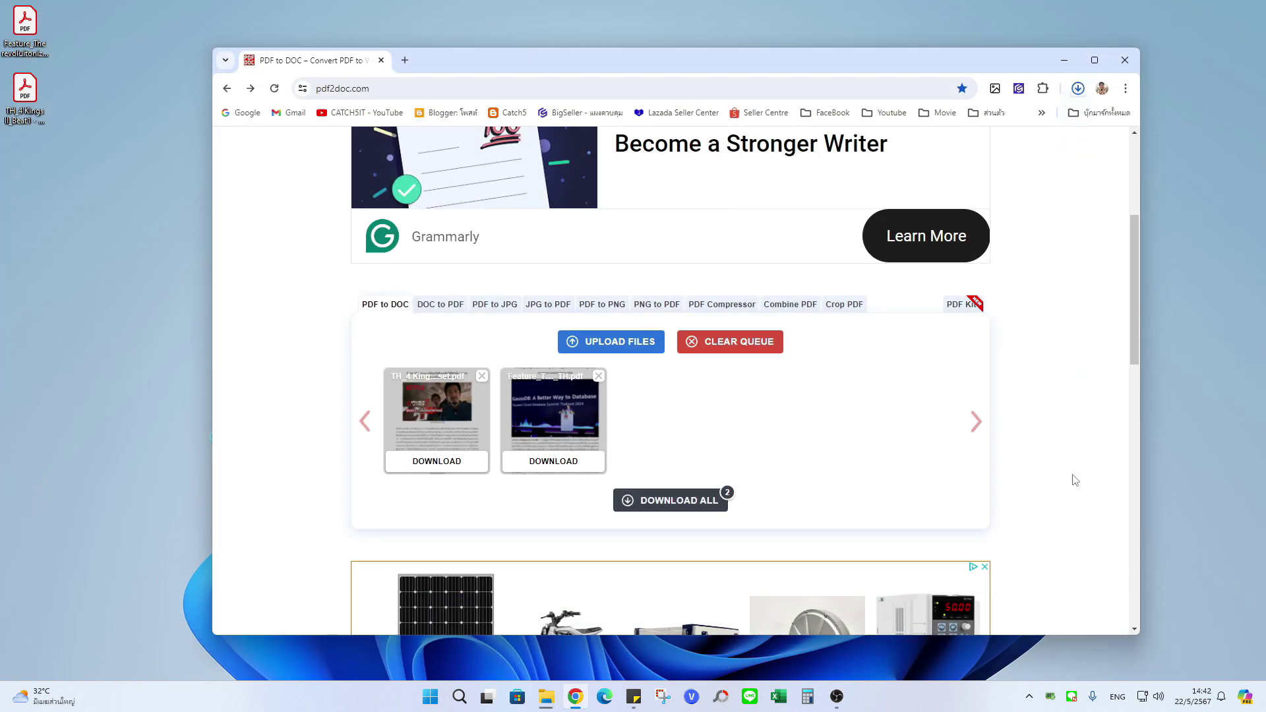
pyautogui.click(1043, 121)
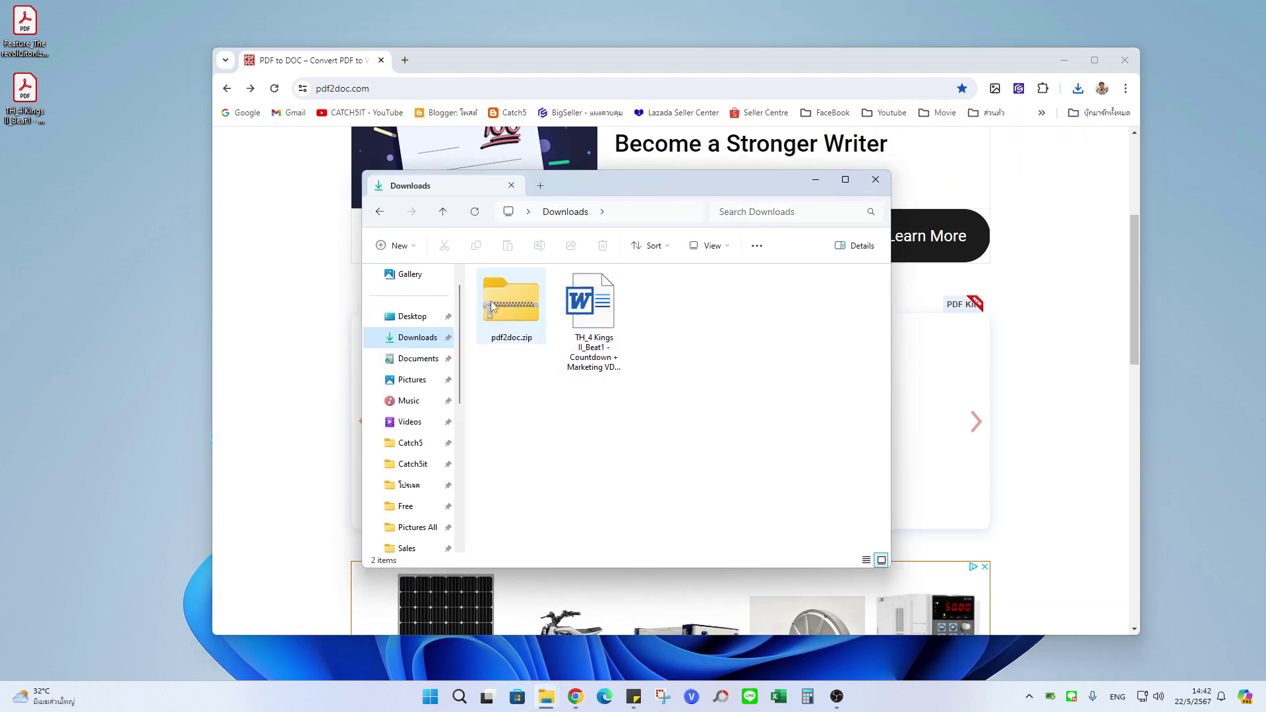
# Step: Extract pdf2doc.zip into a pdf2doc folder and open the Feature database .doc in Word
pyautogui.rightClick(513, 303)
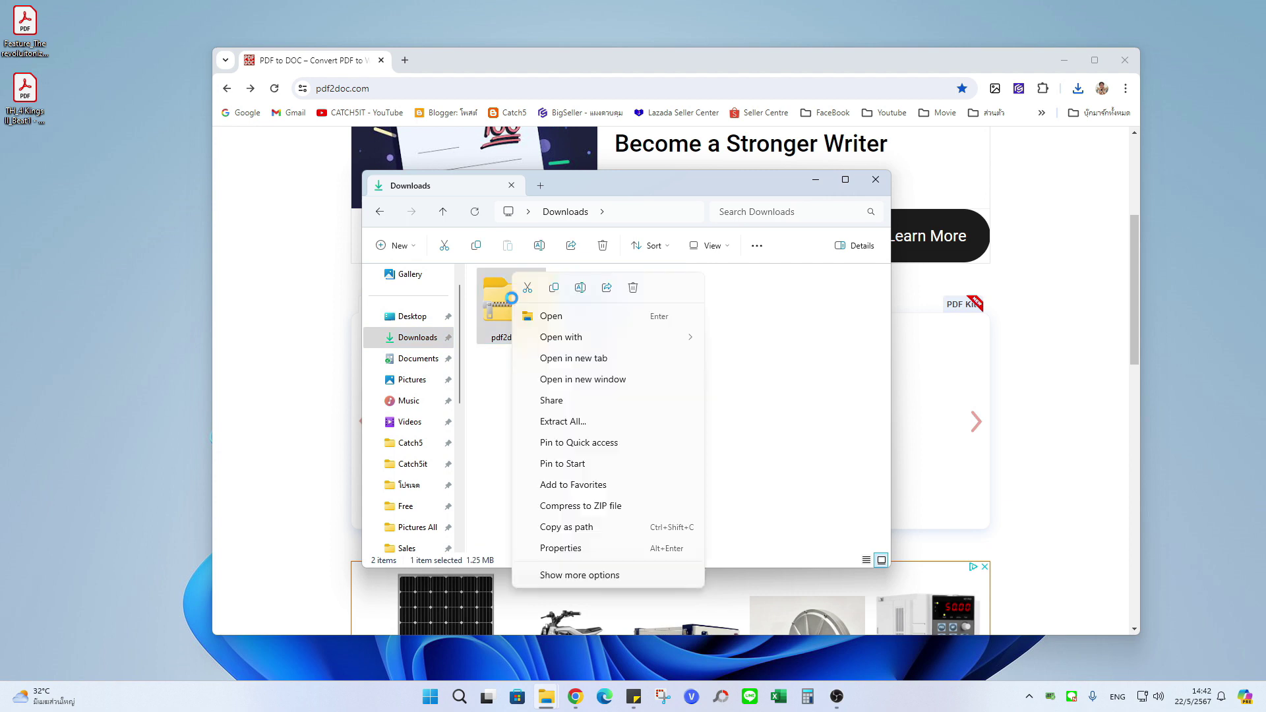
pyautogui.click(554, 422)
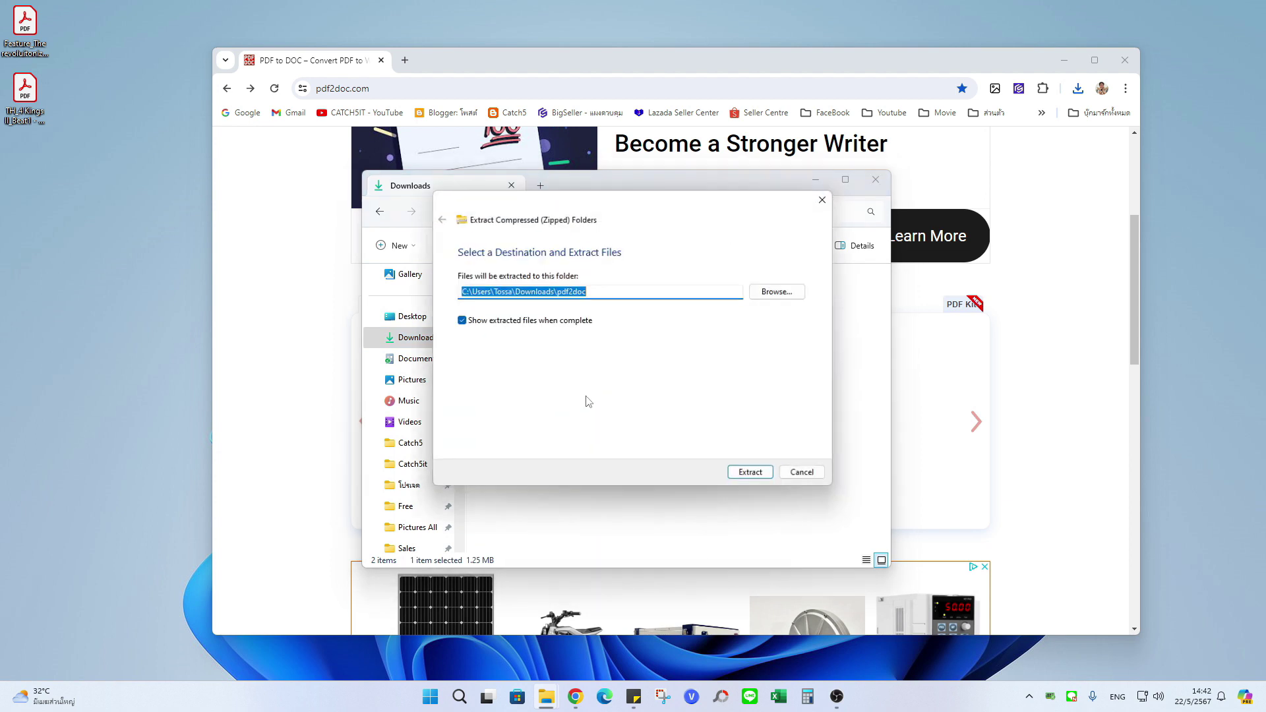
pyautogui.click(750, 473)
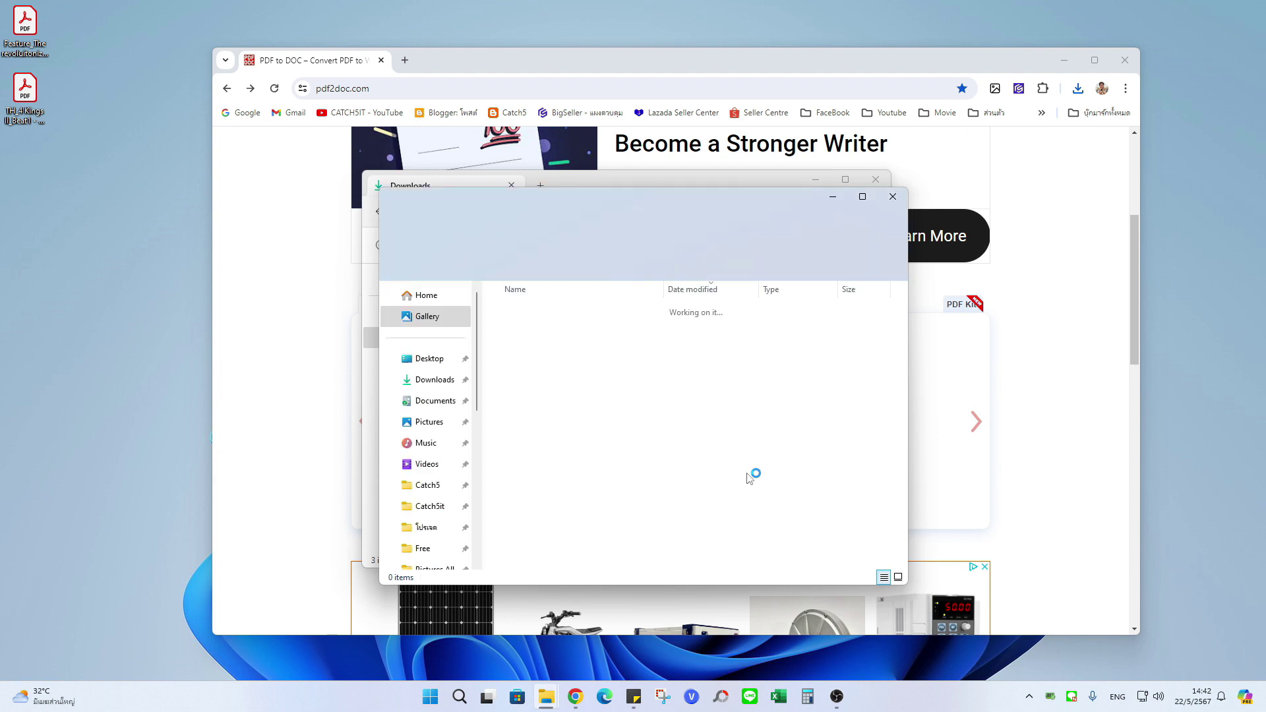
pyautogui.moveTo(664, 288); pyautogui.dragTo(829, 290)
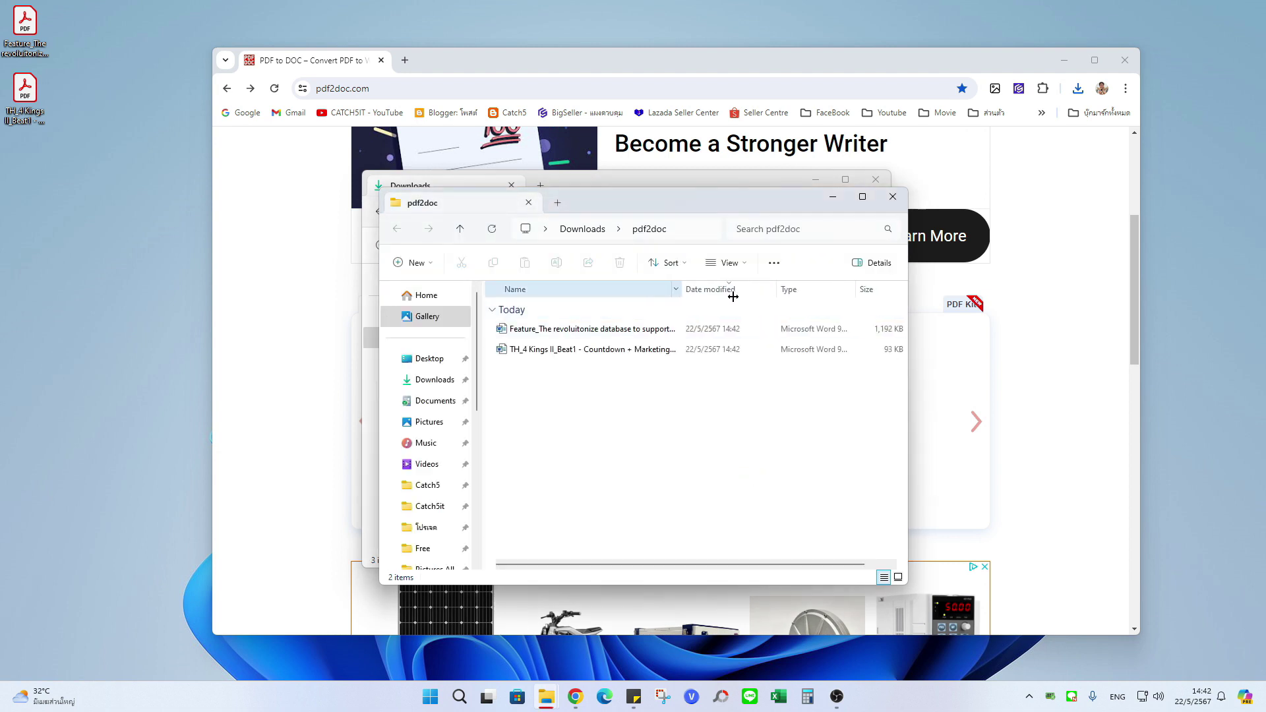
pyautogui.doubleClick(669, 333)
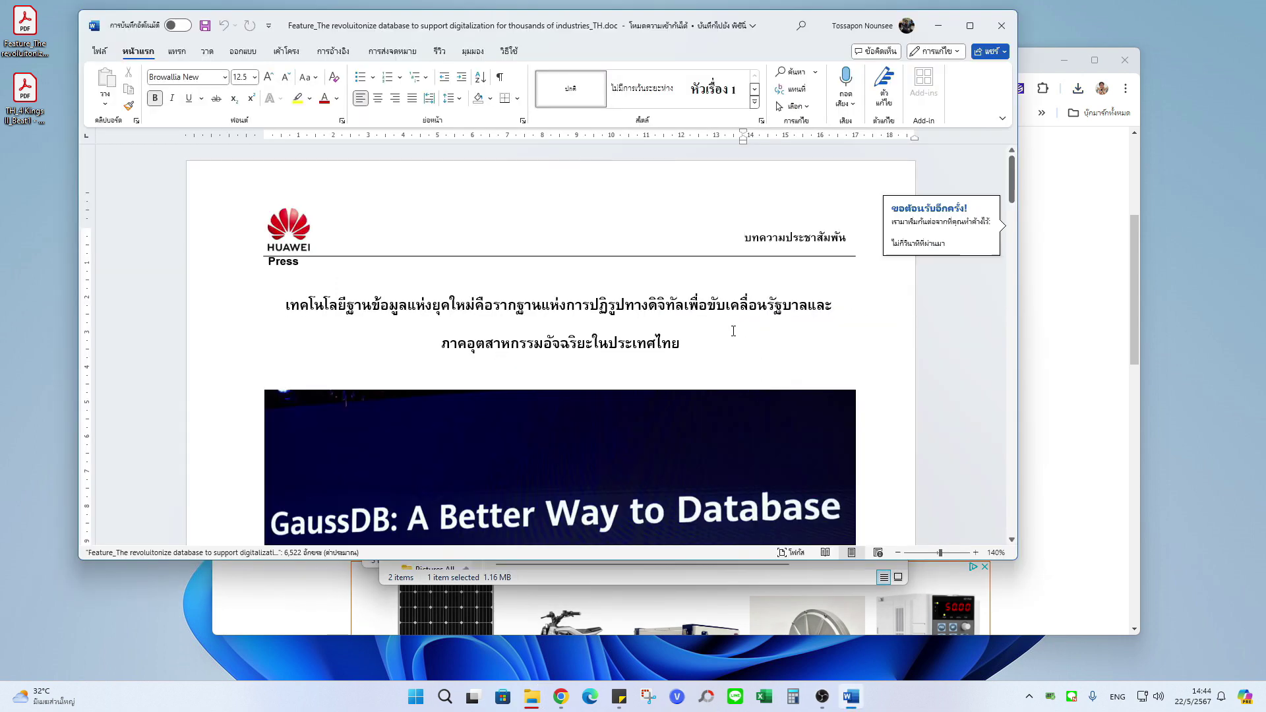
# Step: Read all 5 pages of the Thai Huawei article to the last paragraph, then close Word
pyautogui.click(692, 331)
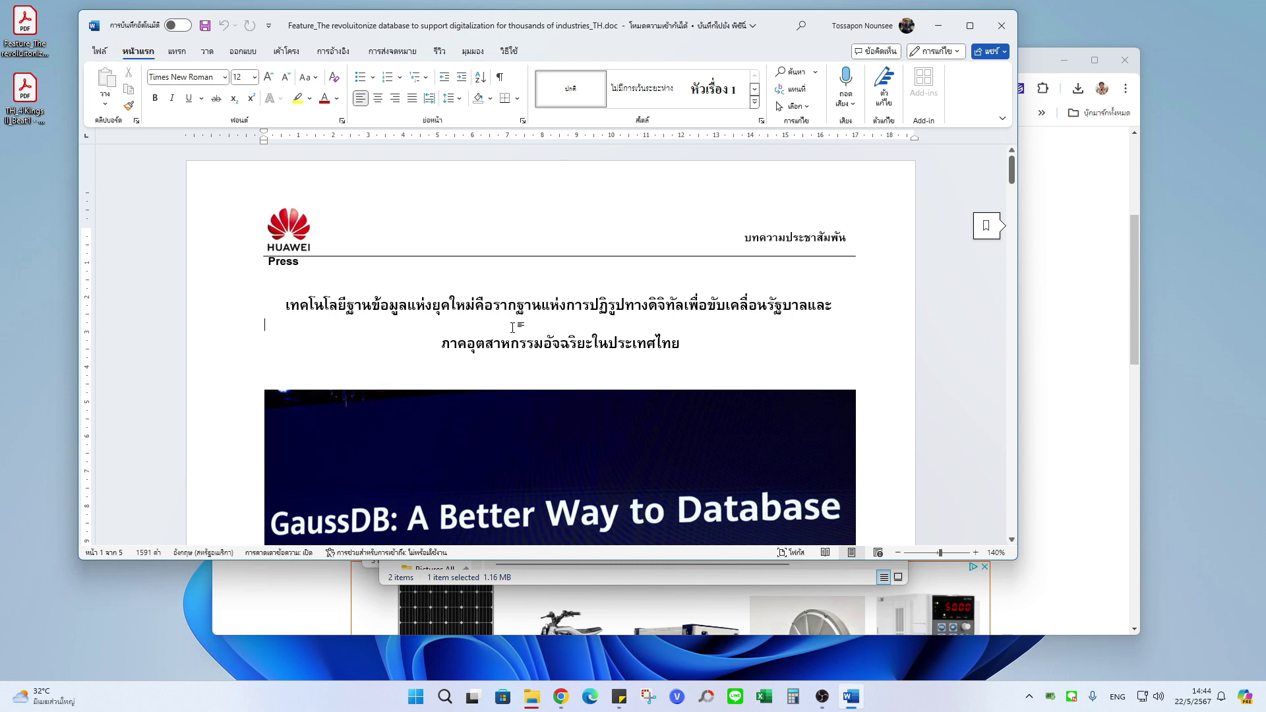
pyautogui.scroll(-3, 513, 327)
pyautogui.scroll(-7, 515, 326)
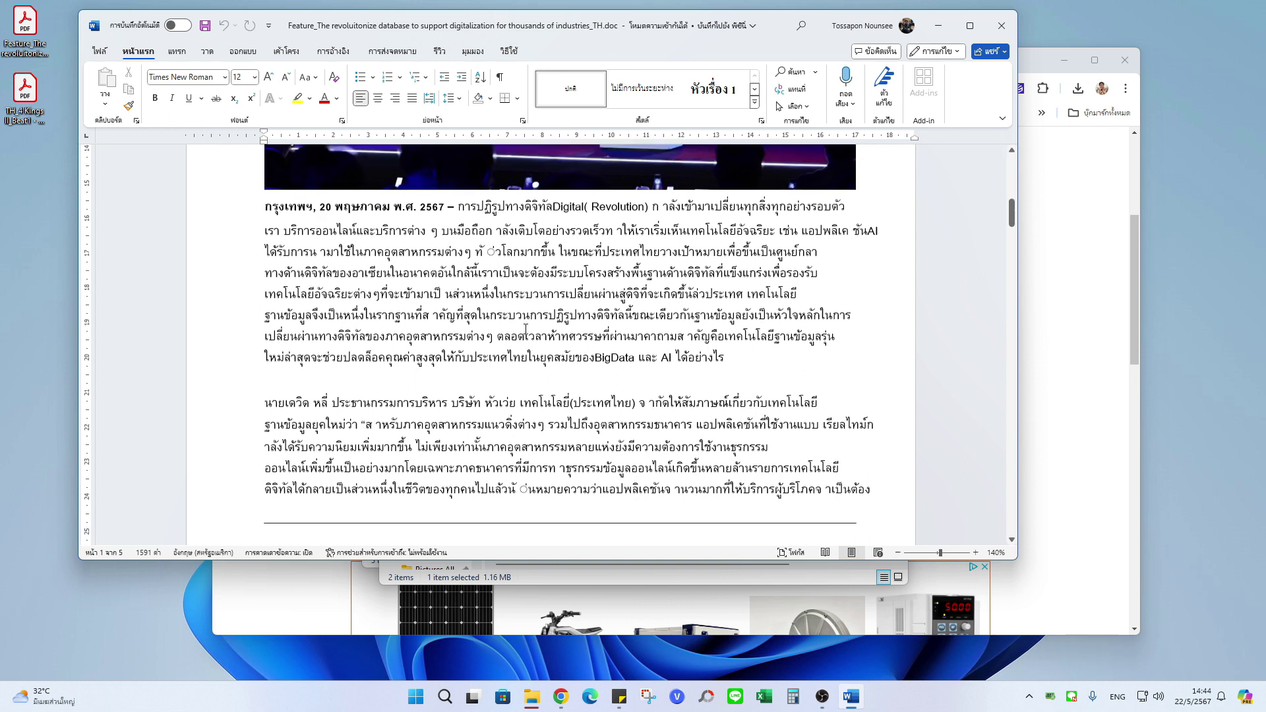
pyautogui.scroll(3, 517, 328)
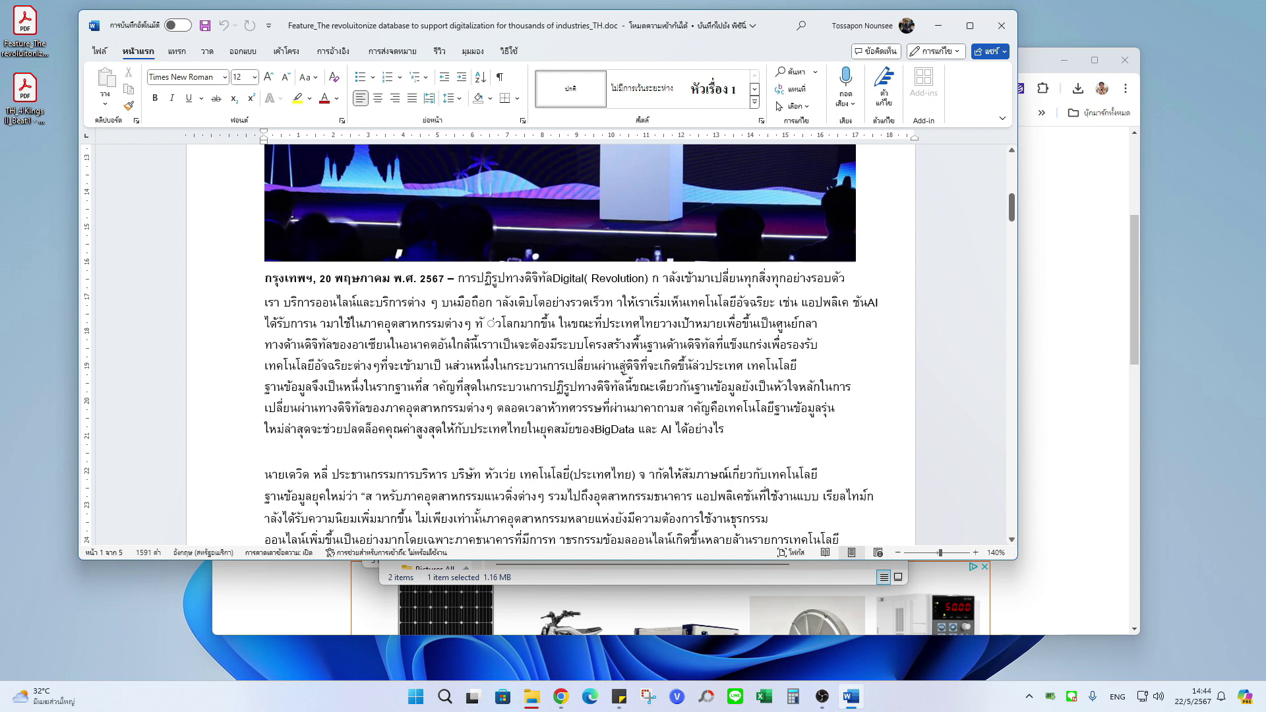
pyautogui.scroll(-5, 684, 353)
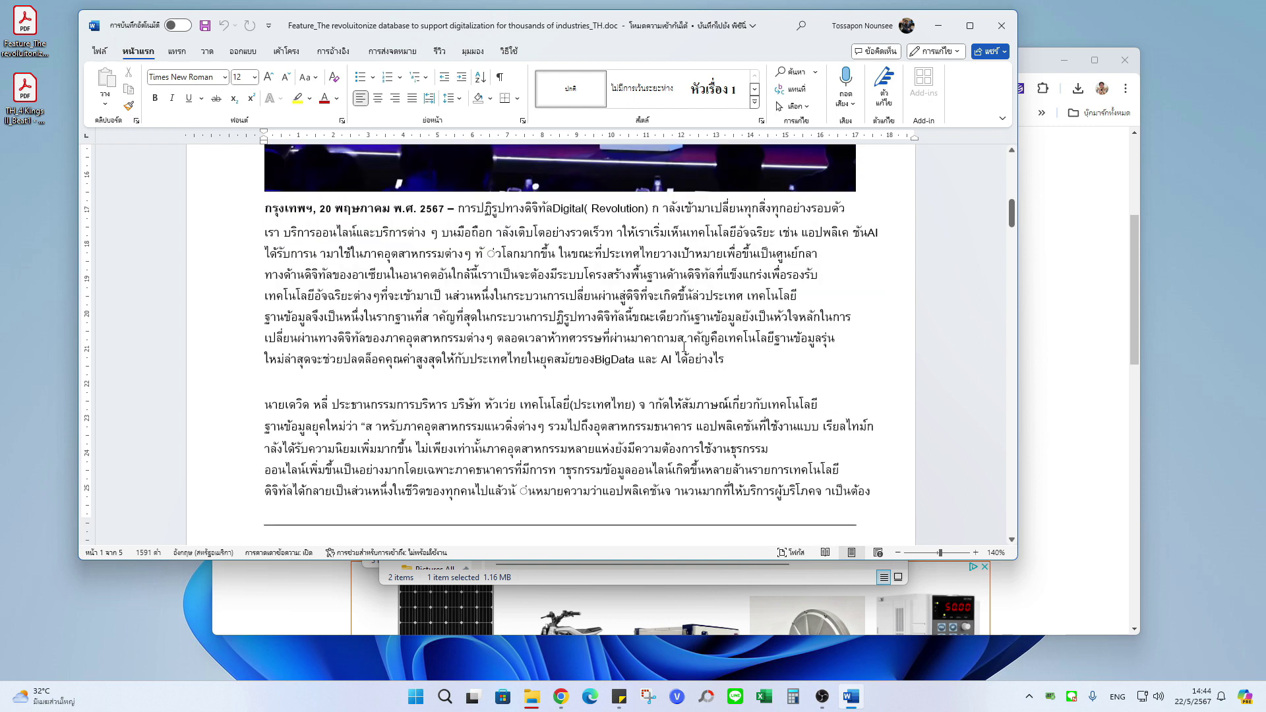
pyautogui.scroll(-1, 676, 344)
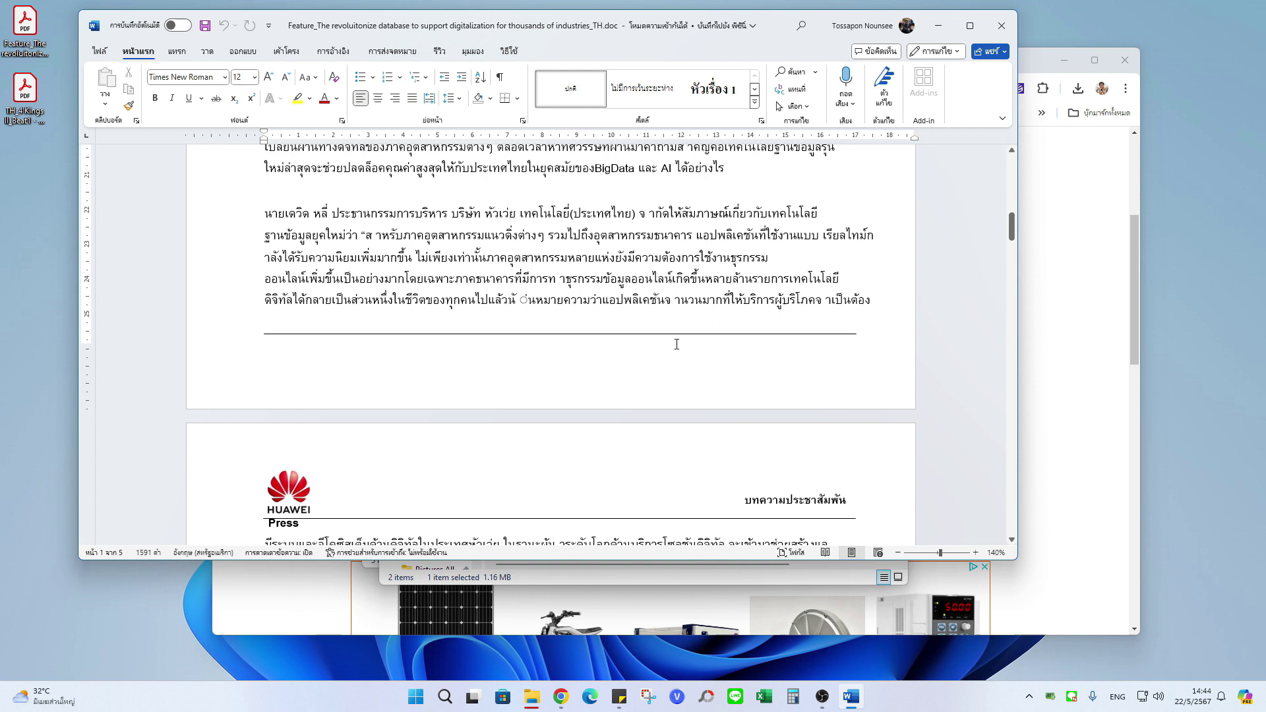
pyautogui.scroll(-2, 676, 344)
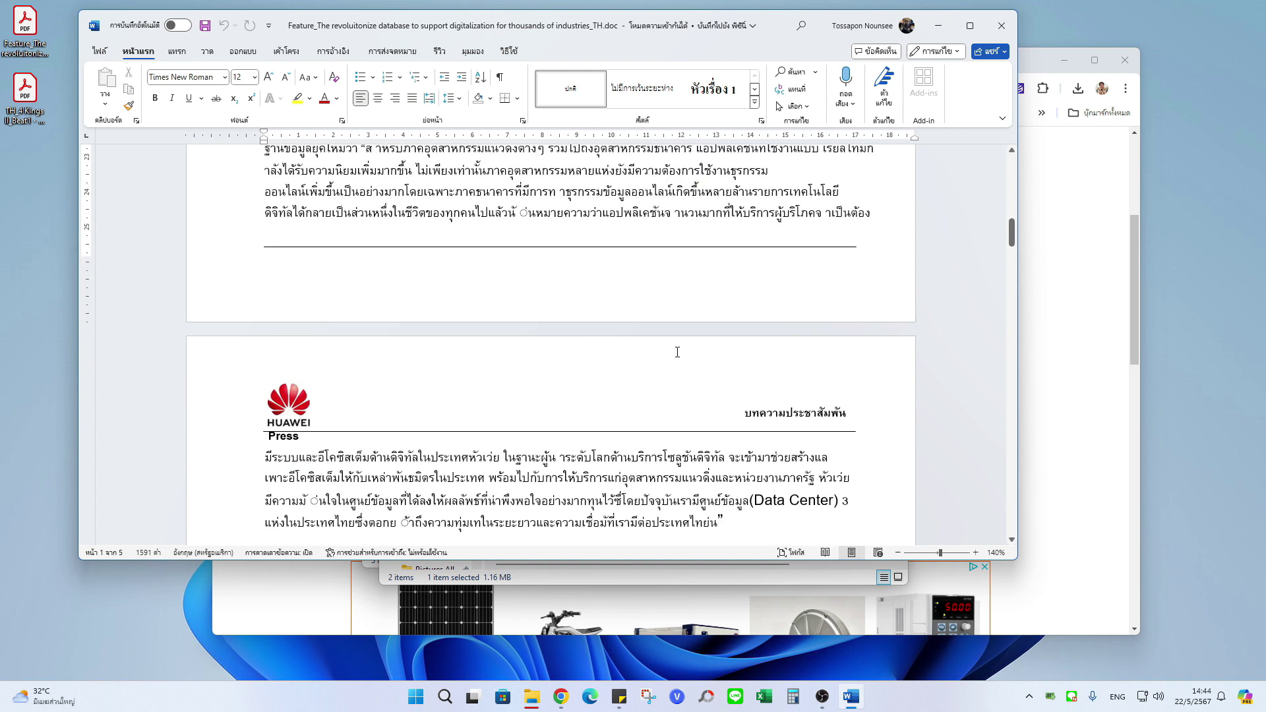
pyautogui.scroll(-2, 677, 352)
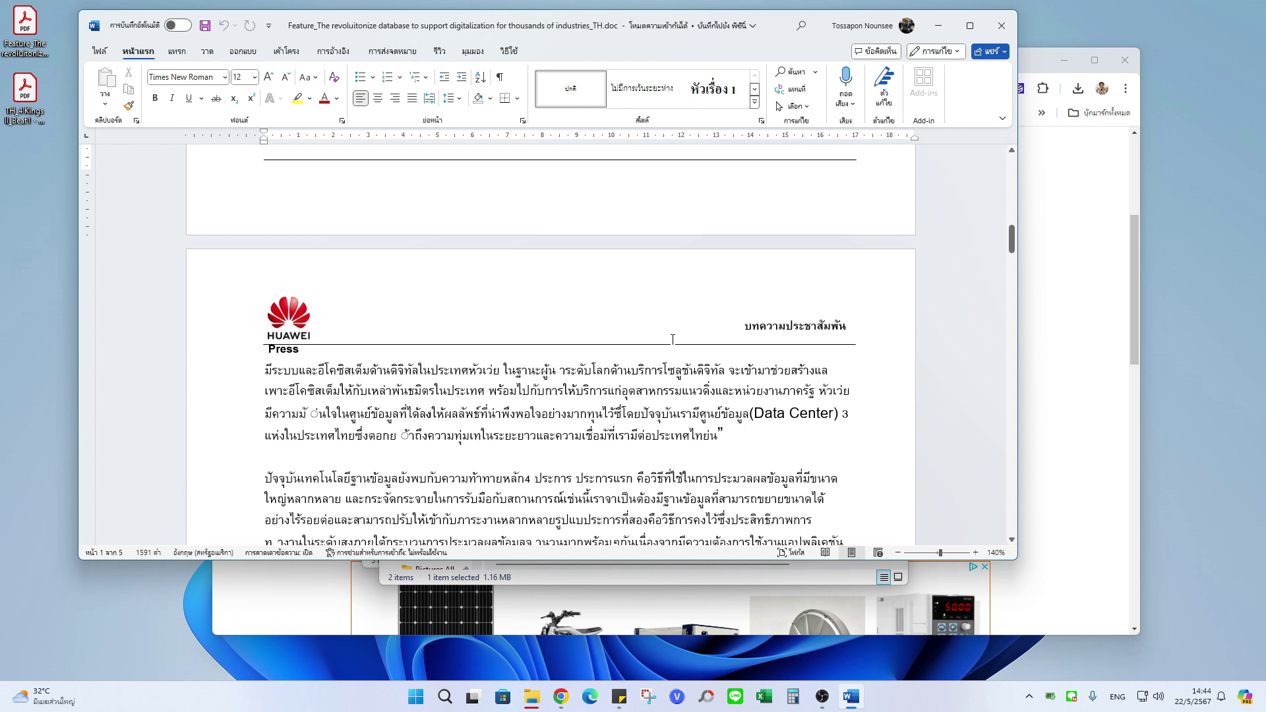
pyautogui.scroll(-2, 672, 333)
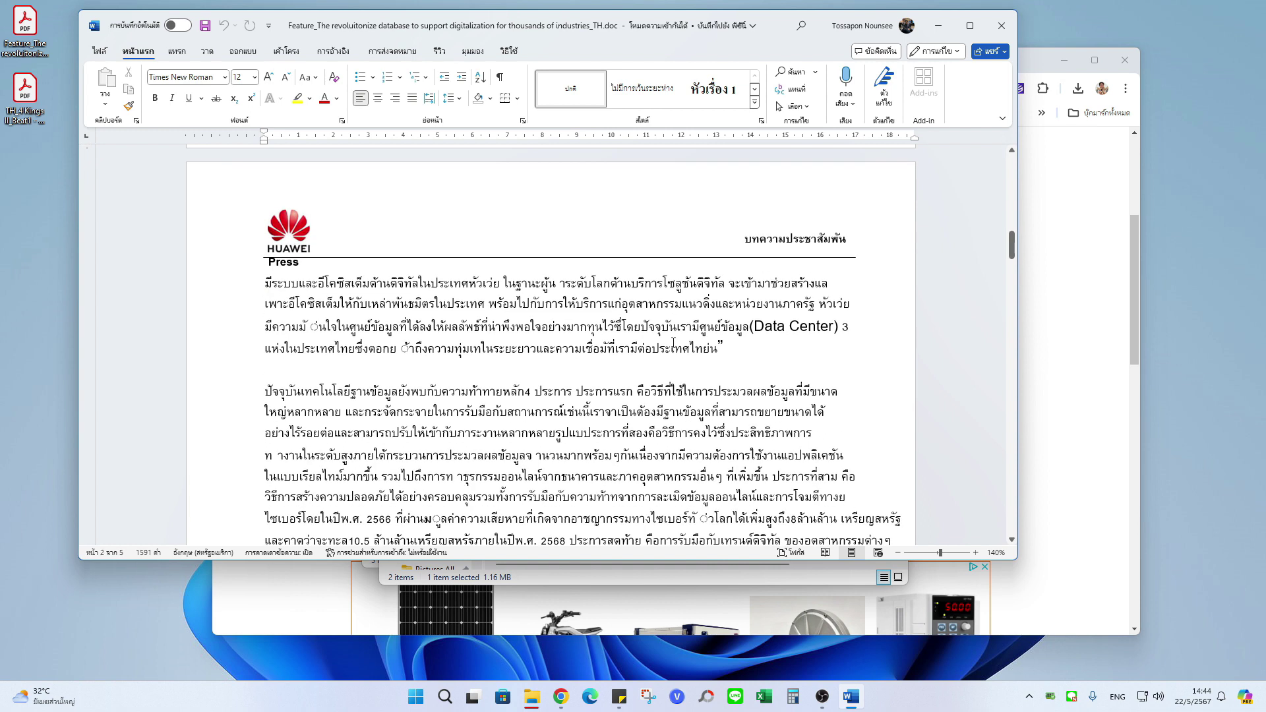
pyautogui.scroll(-1, 550, 346)
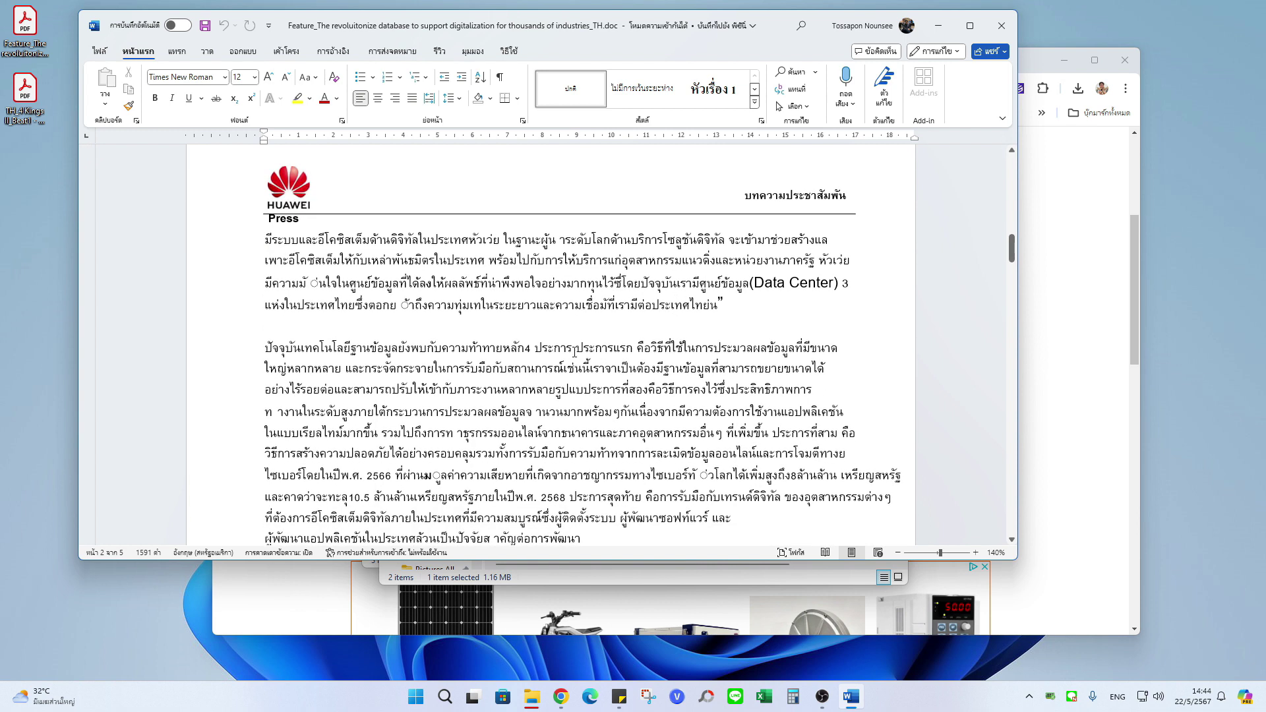
pyautogui.scroll(-1, 574, 349)
pyautogui.scroll(-1, 577, 348)
pyautogui.scroll(-3, 583, 345)
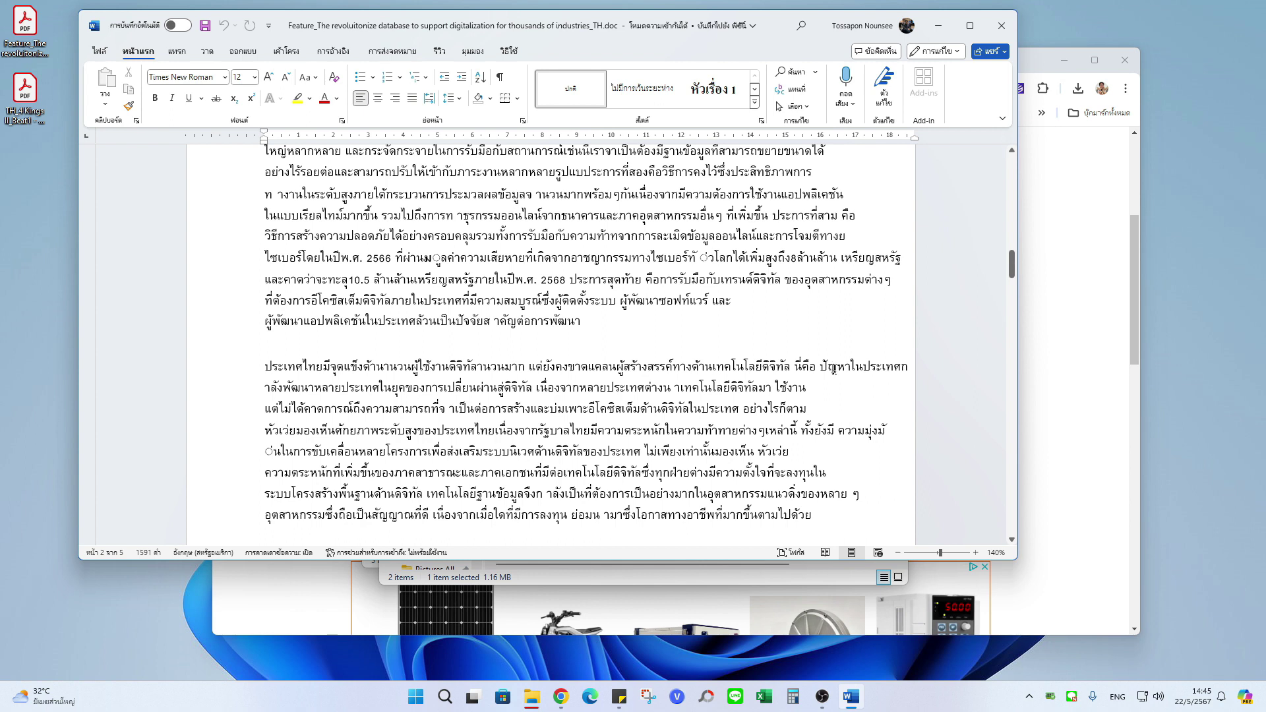
pyautogui.scroll(-3, 834, 369)
pyautogui.scroll(-2, 834, 369)
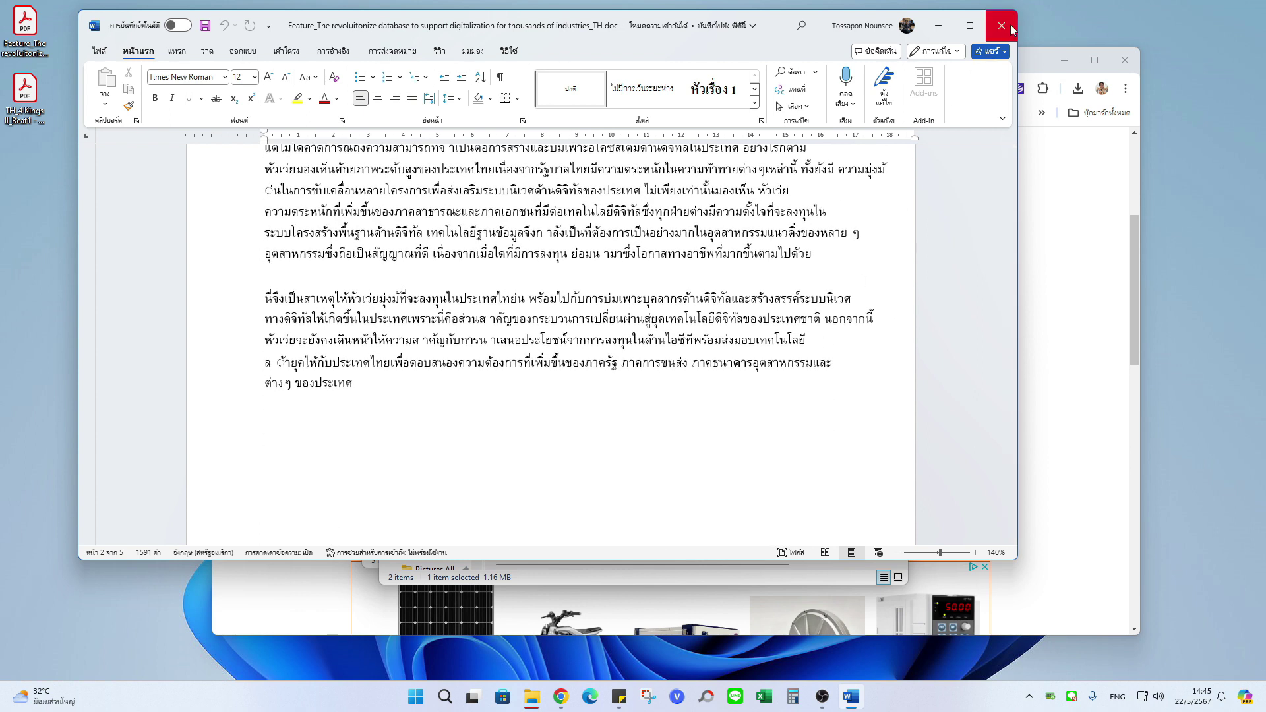
pyautogui.click(1012, 29)
# Step: Close the extracted pdf2doc folder window to return to the pdf2doc.com page
pyautogui.click(978, 199)
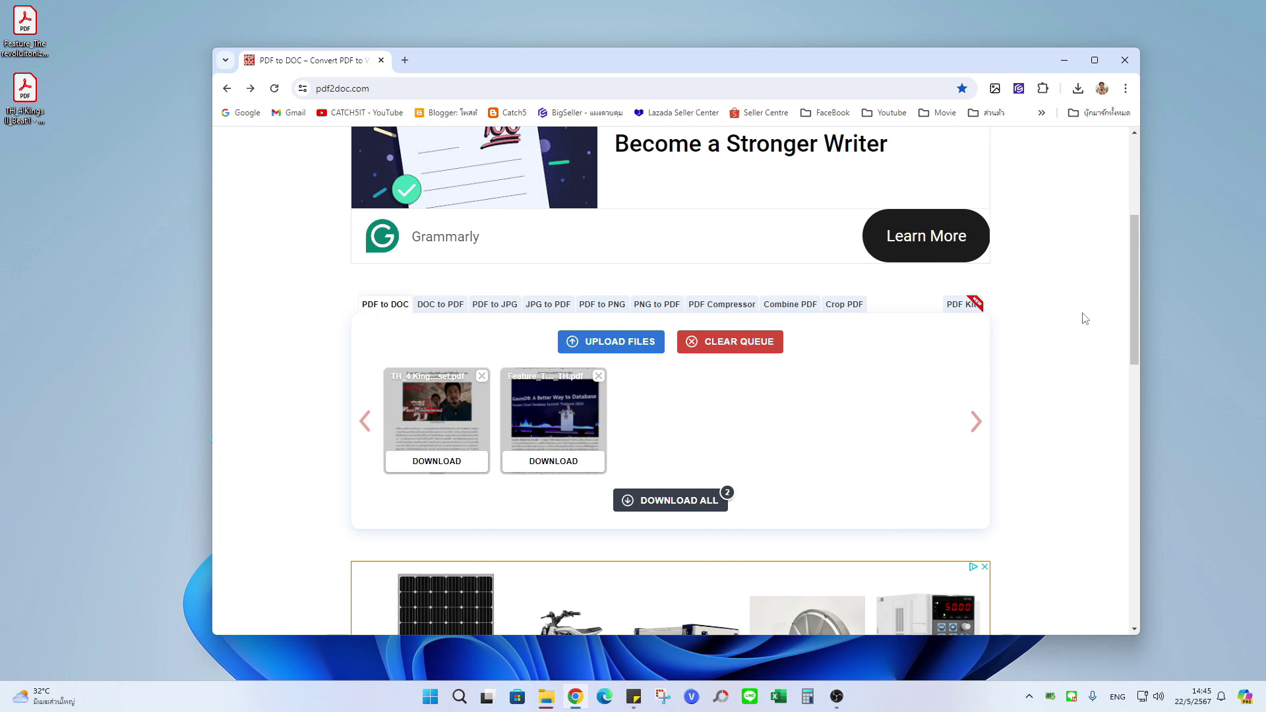